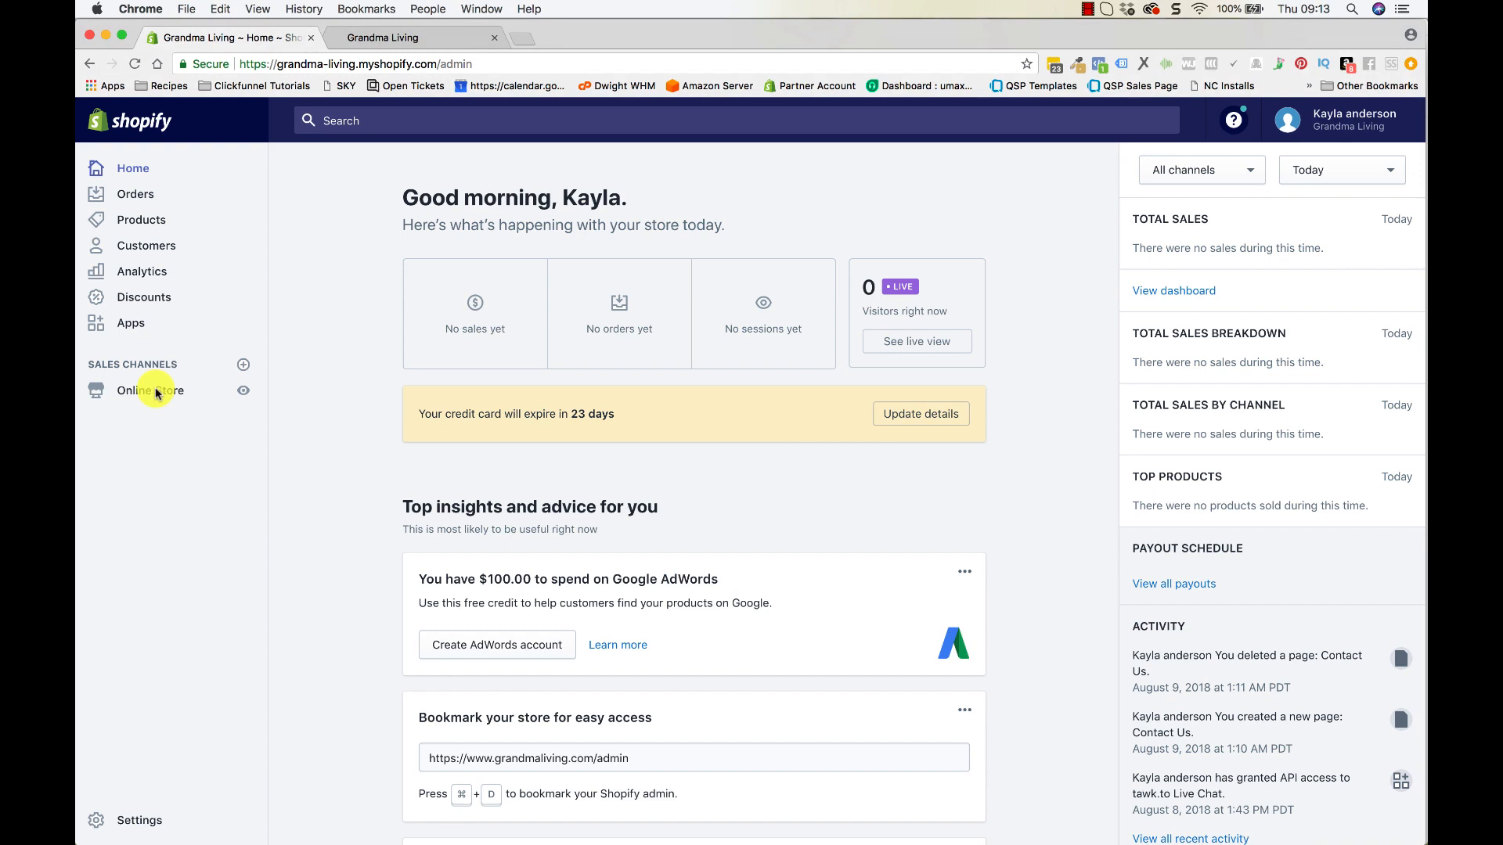
Step: Start a new page for the online store and title it "Contact Us"
left_click(156, 393)
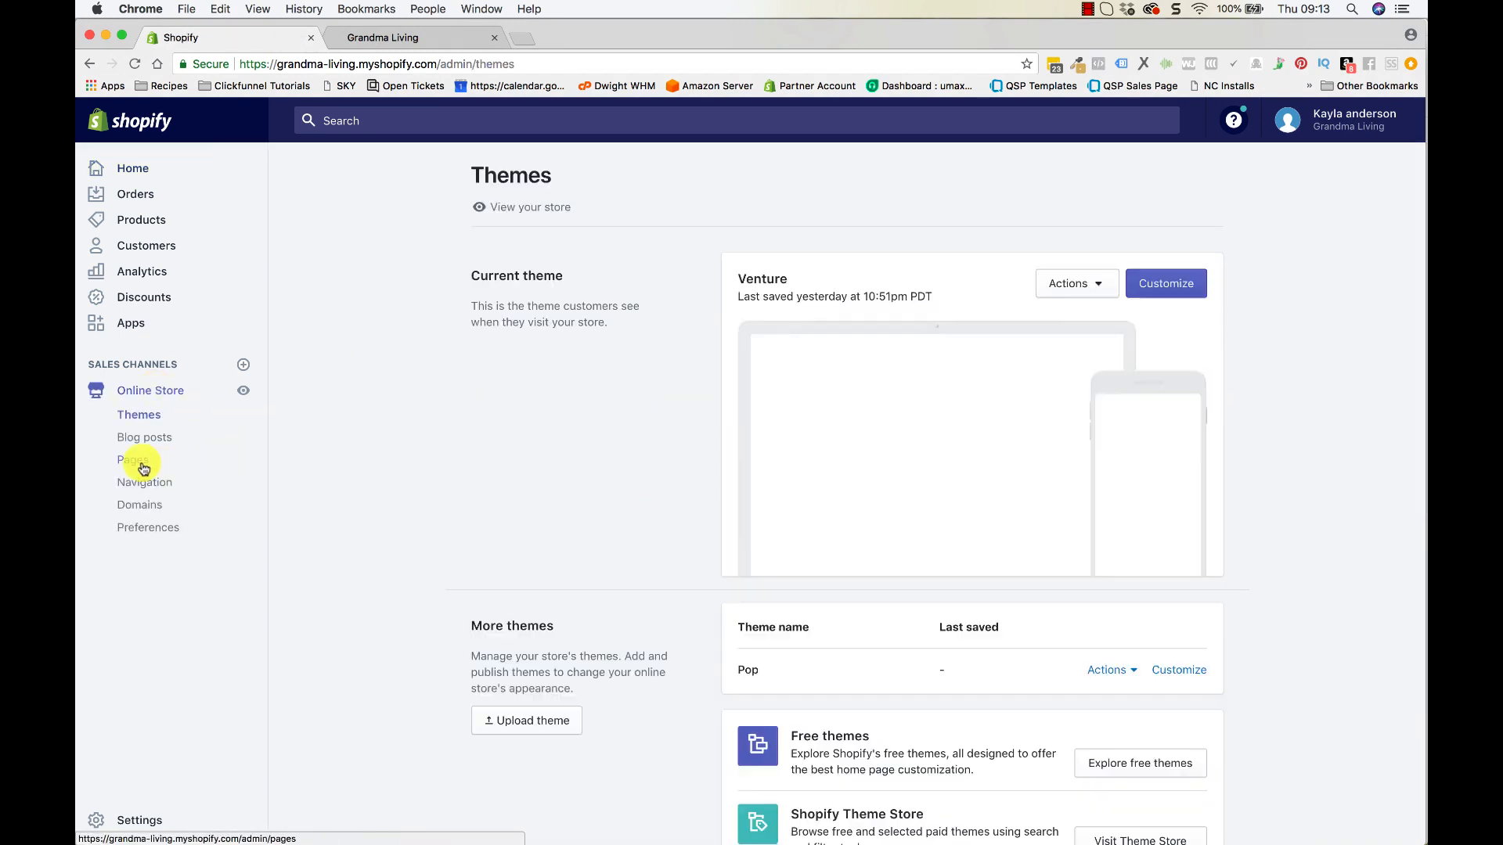
left_click(144, 467)
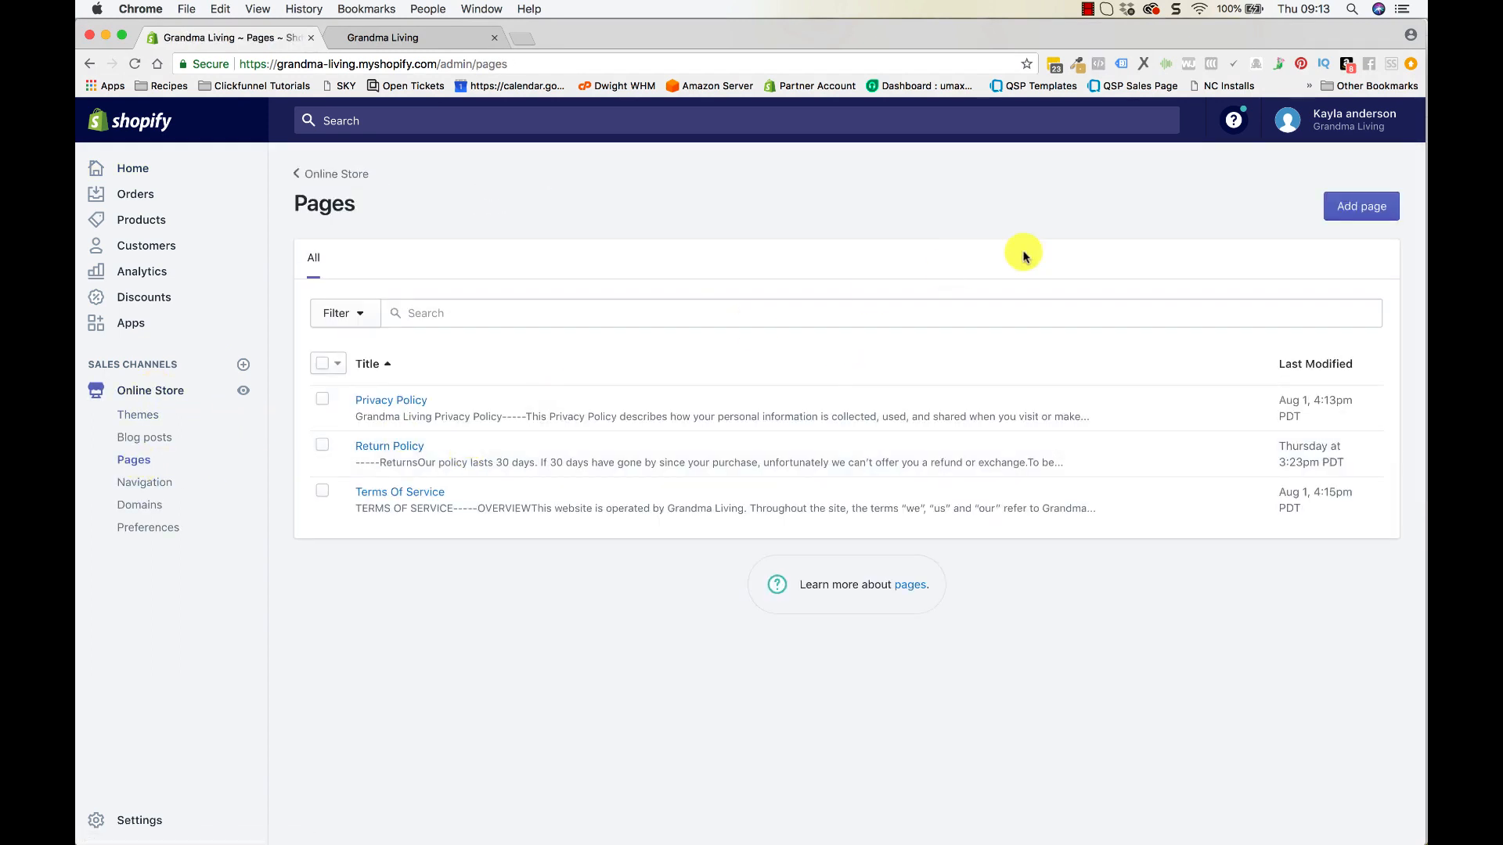
left_click(1368, 211)
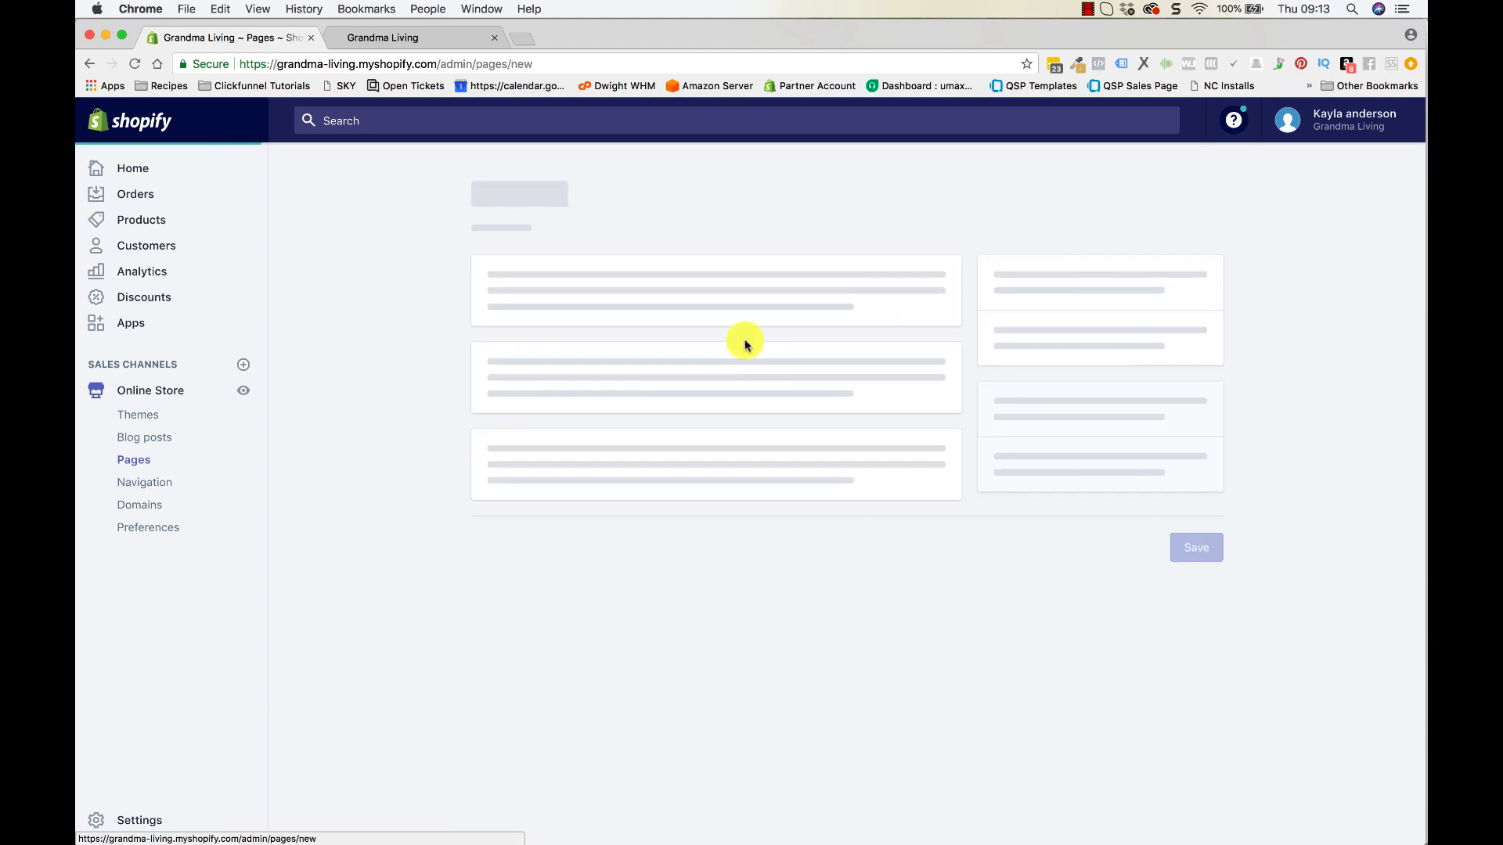
left_click(526, 327)
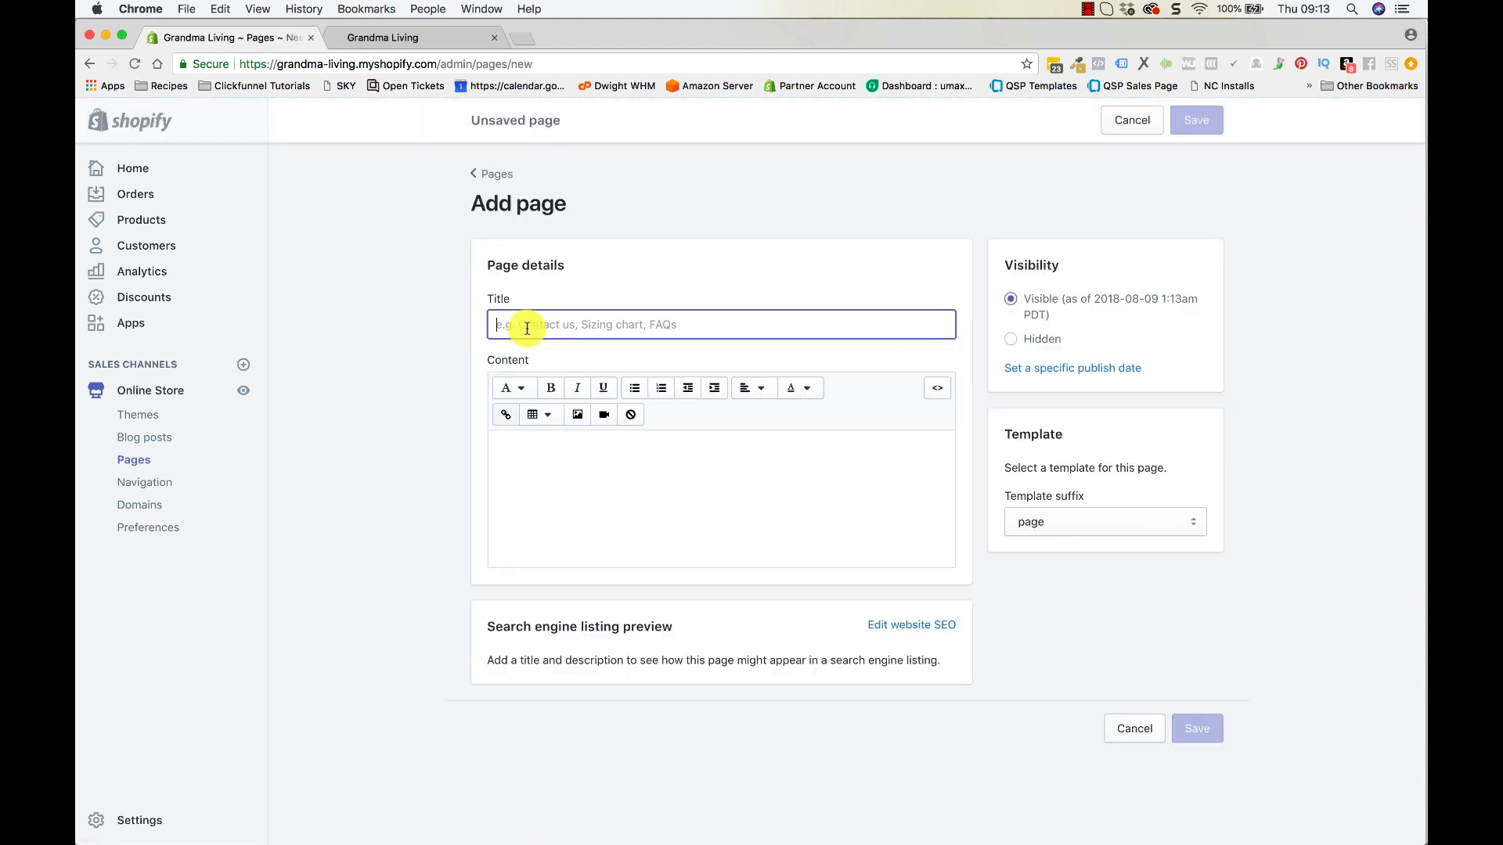
type("Conta")
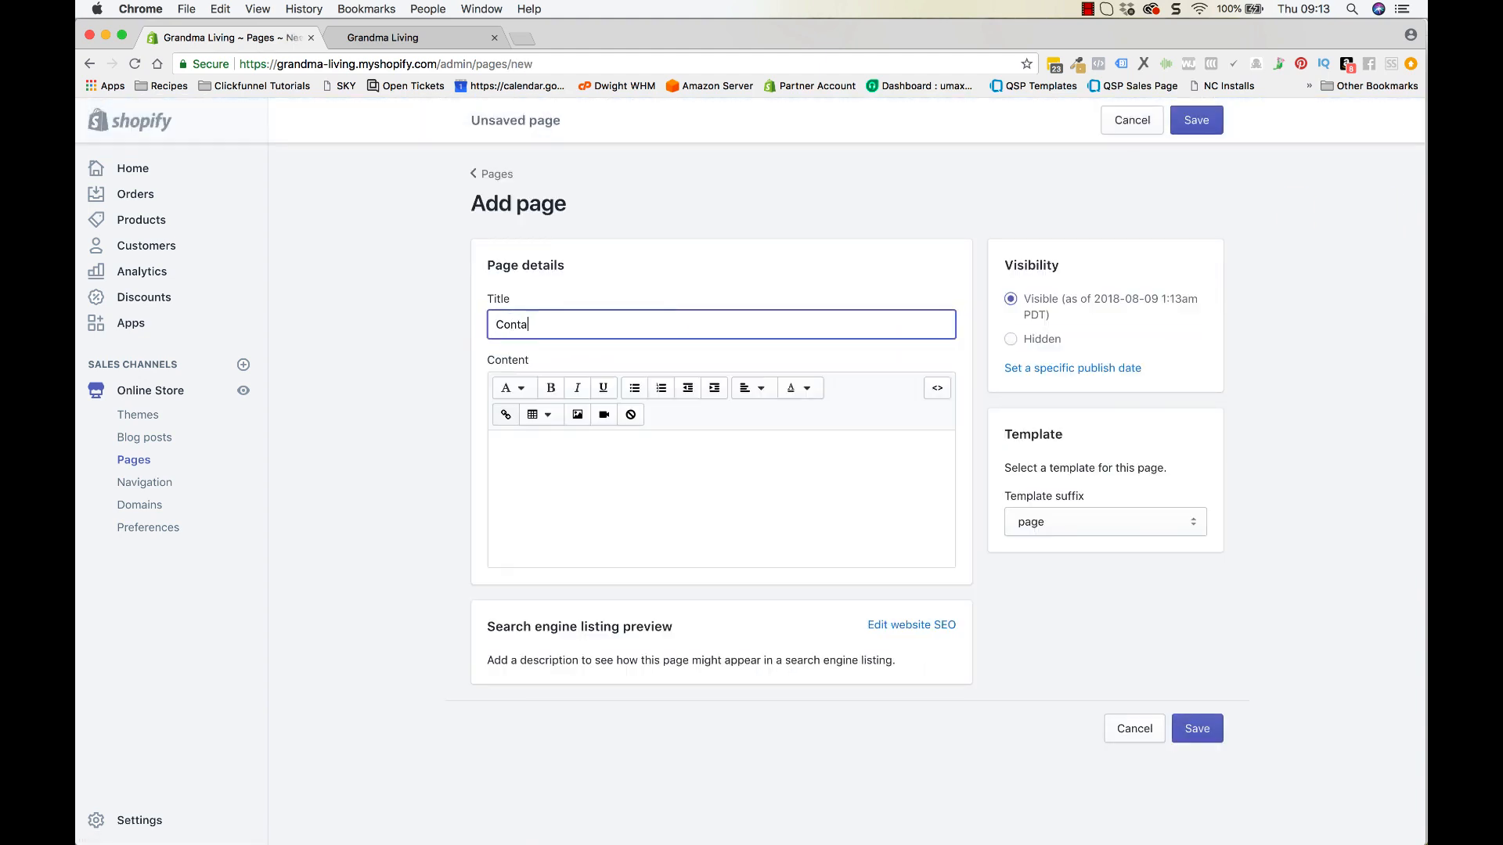
type("ct Us")
Step: Enter the content "Contact us via one of our support channels and our reps will help you in any way we can, your satisfaction is our highest priority."
left_click(566, 462)
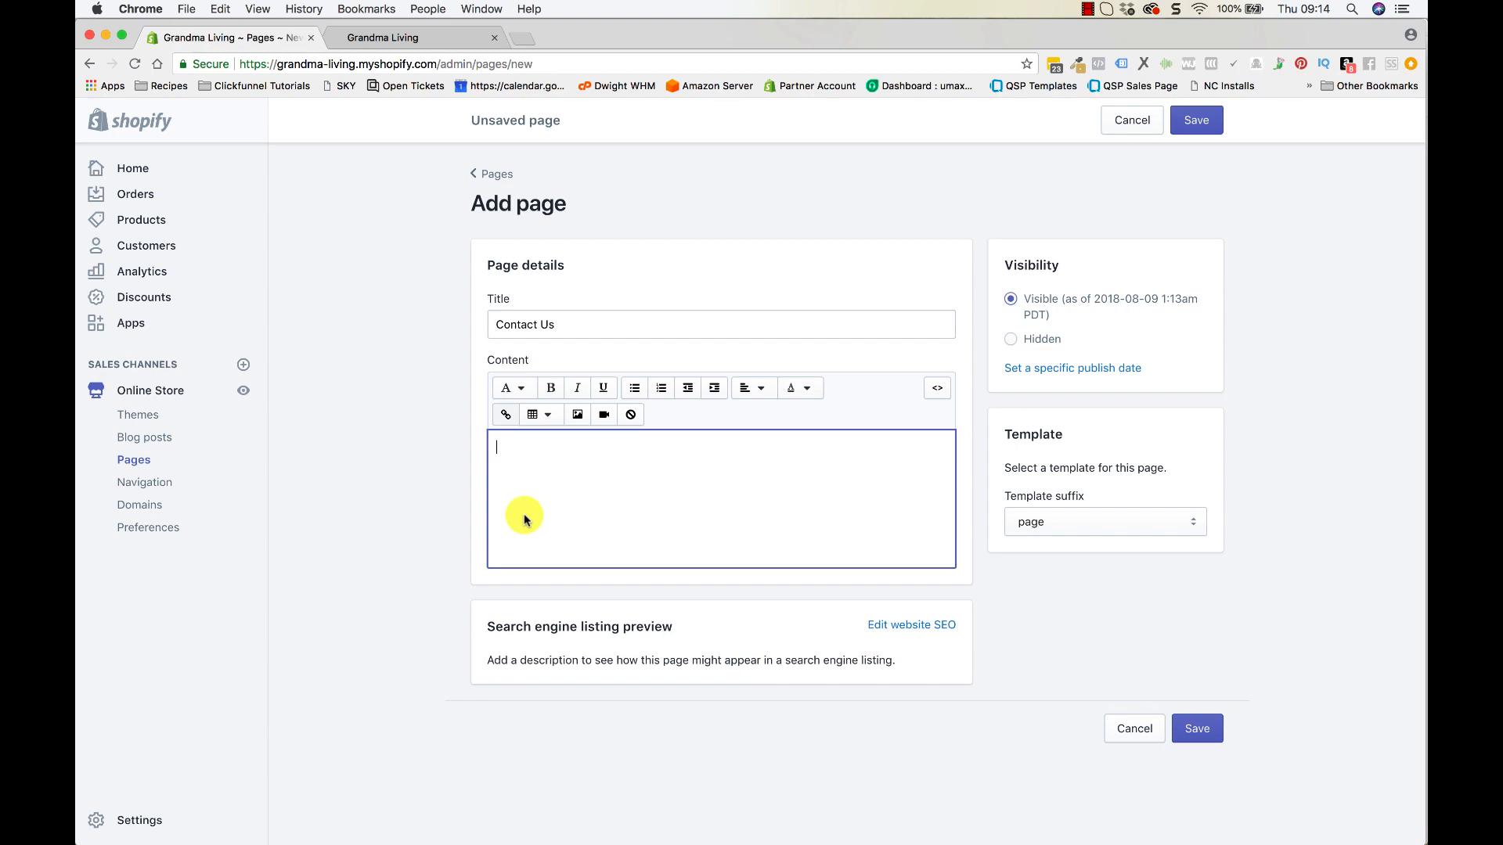
type("C")
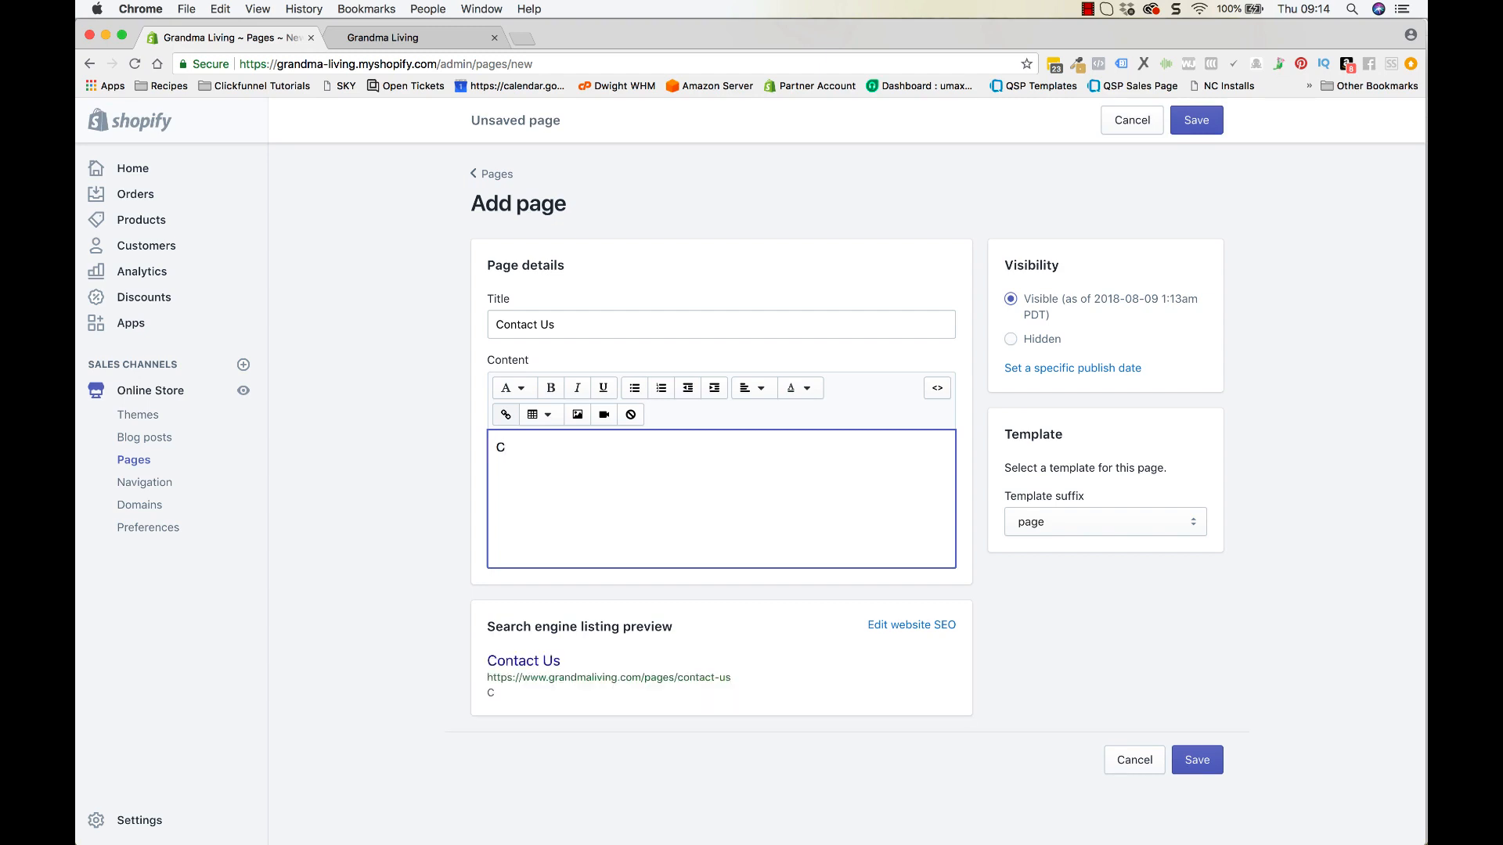
type("ontact us via one of")
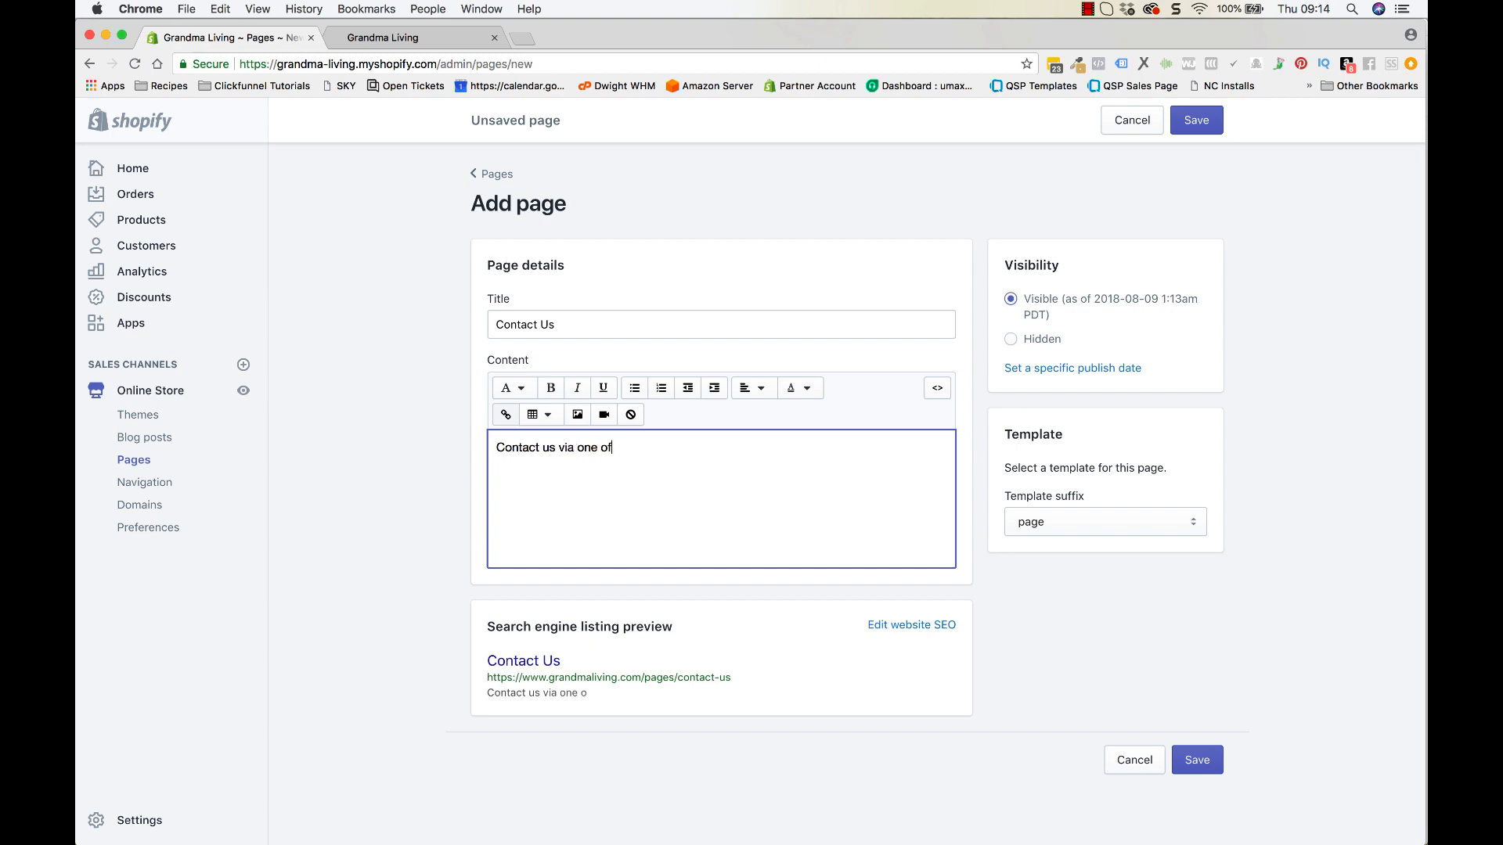
type(" our support channels and")
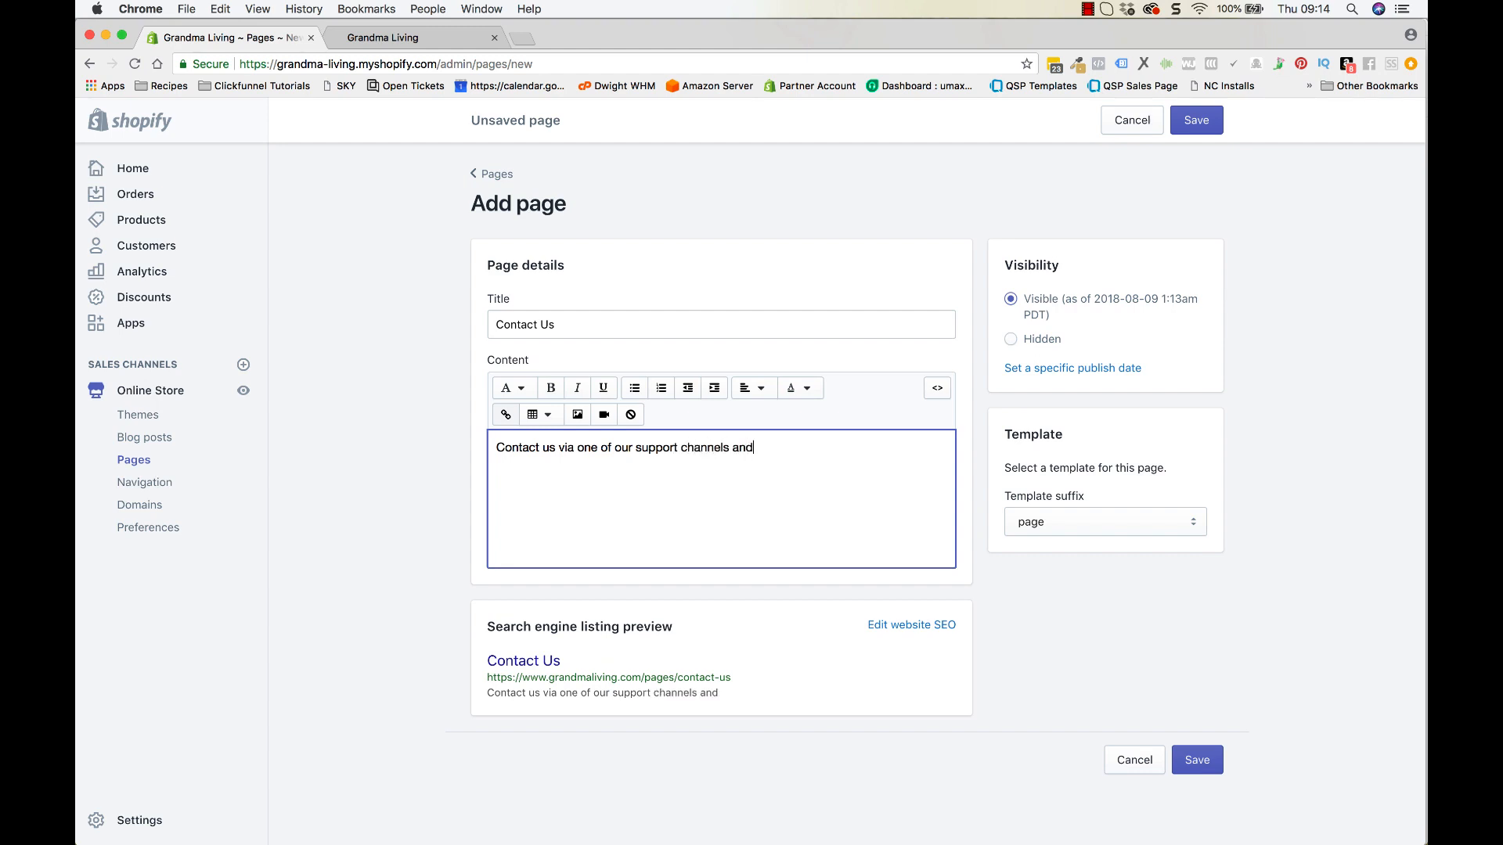
type(" our reps will help yo")
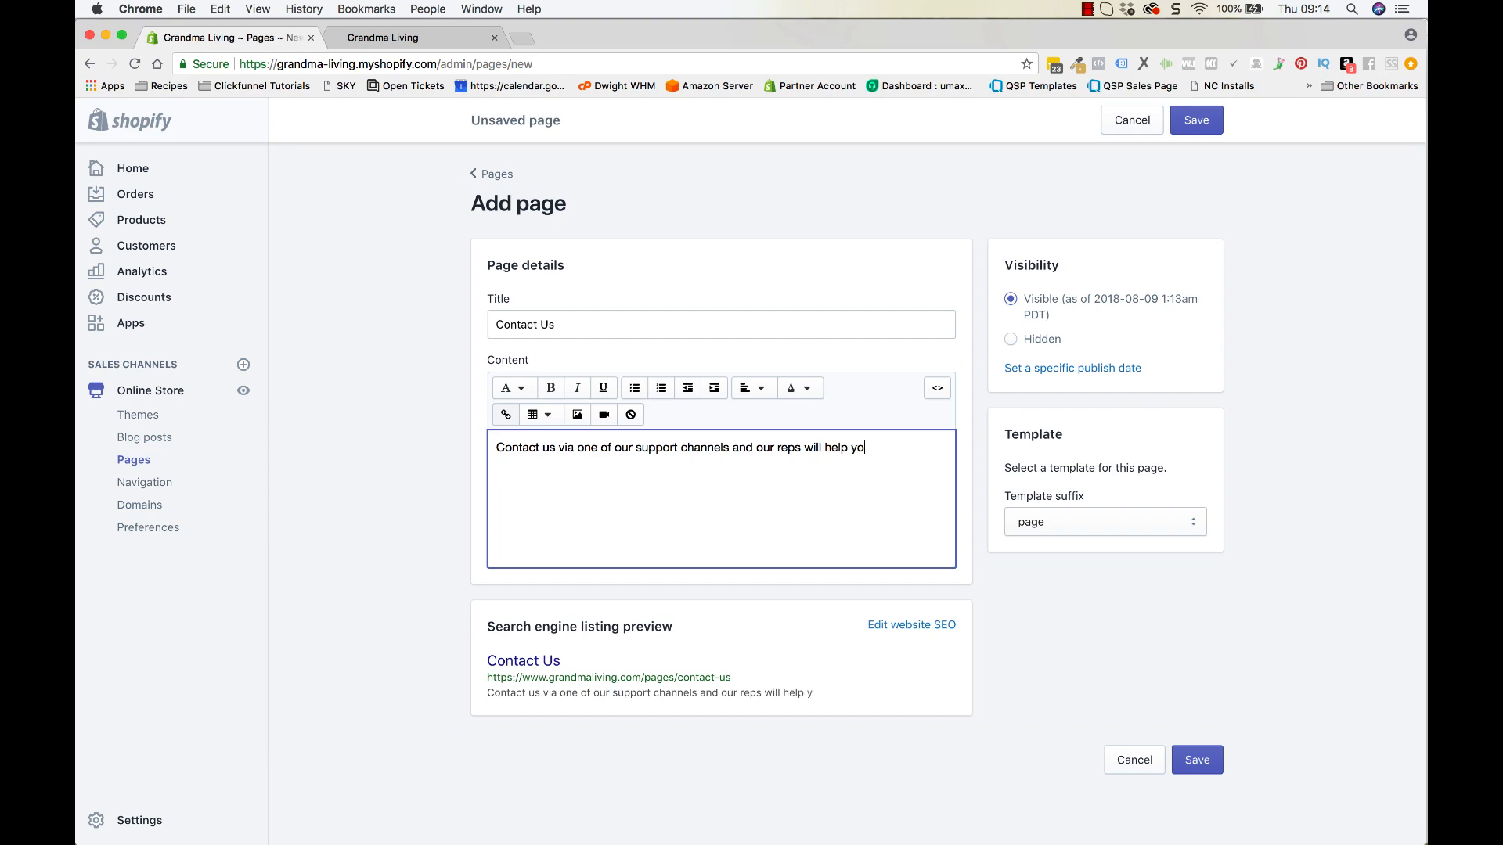
type("u in any way we can")
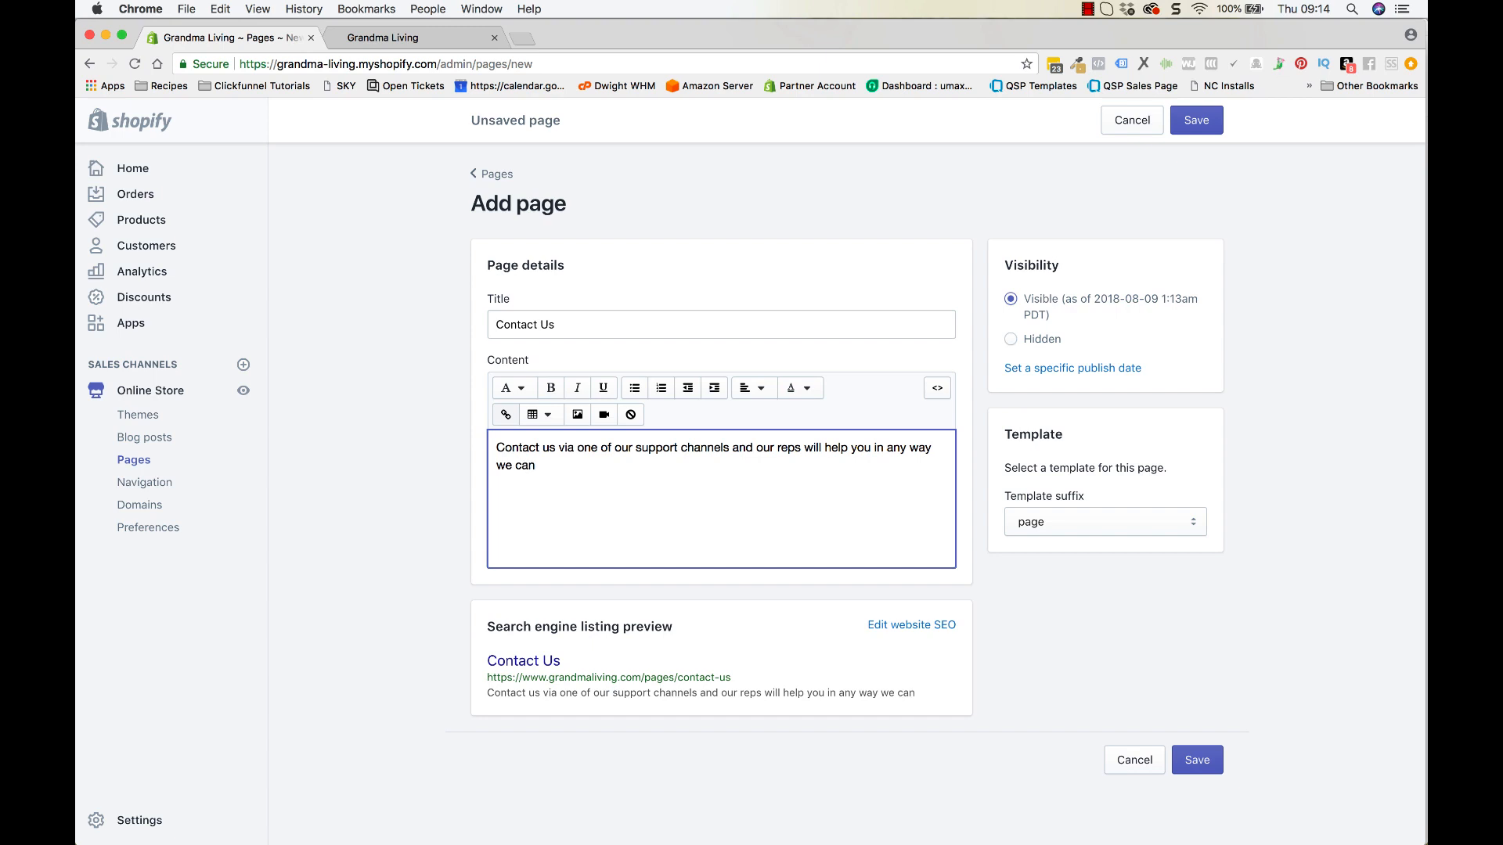
type(", your satisfa")
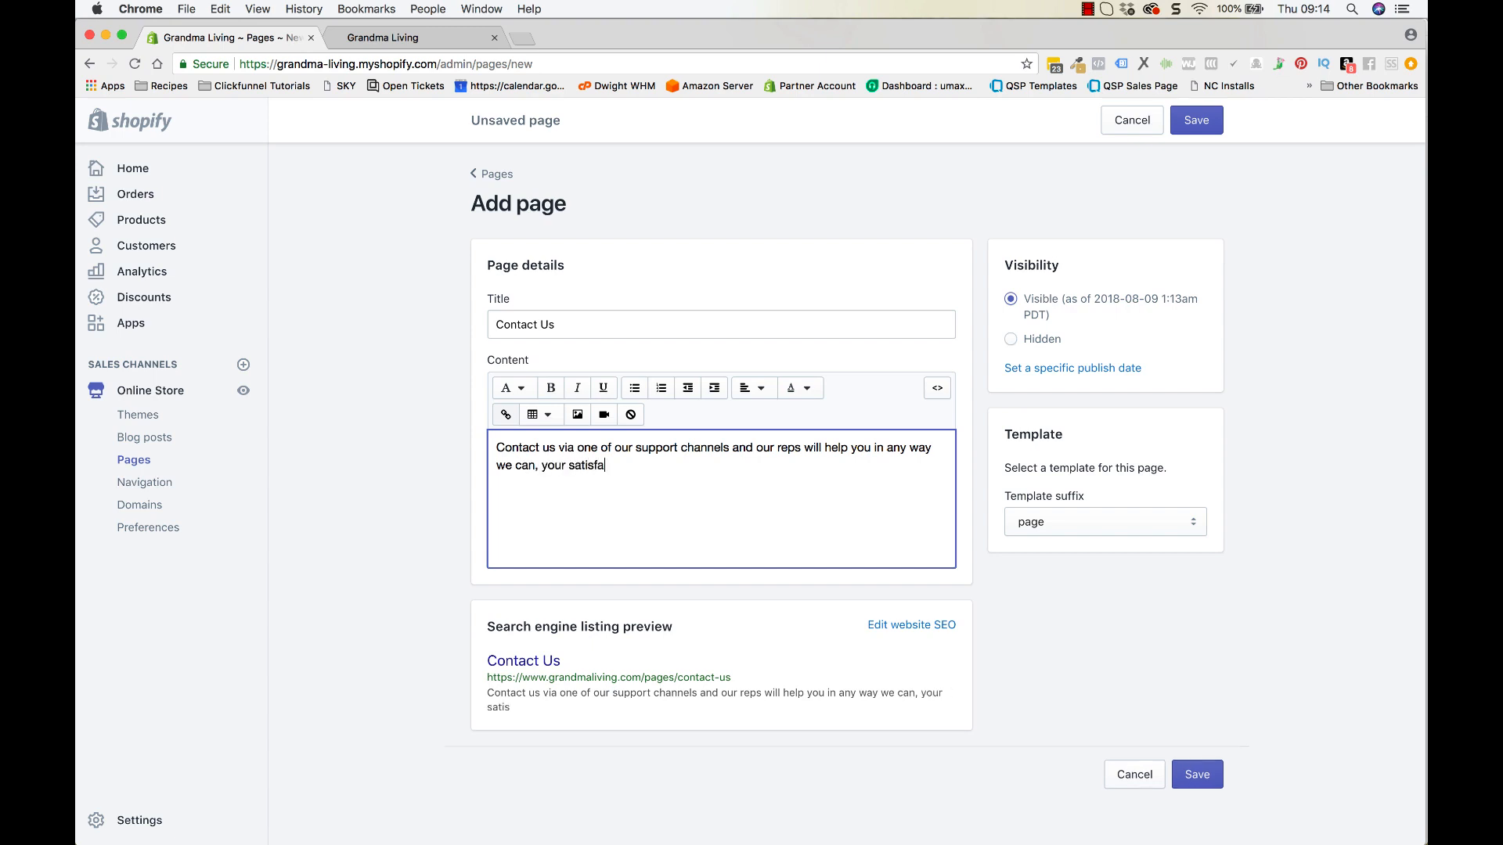
type("ction is our highest ")
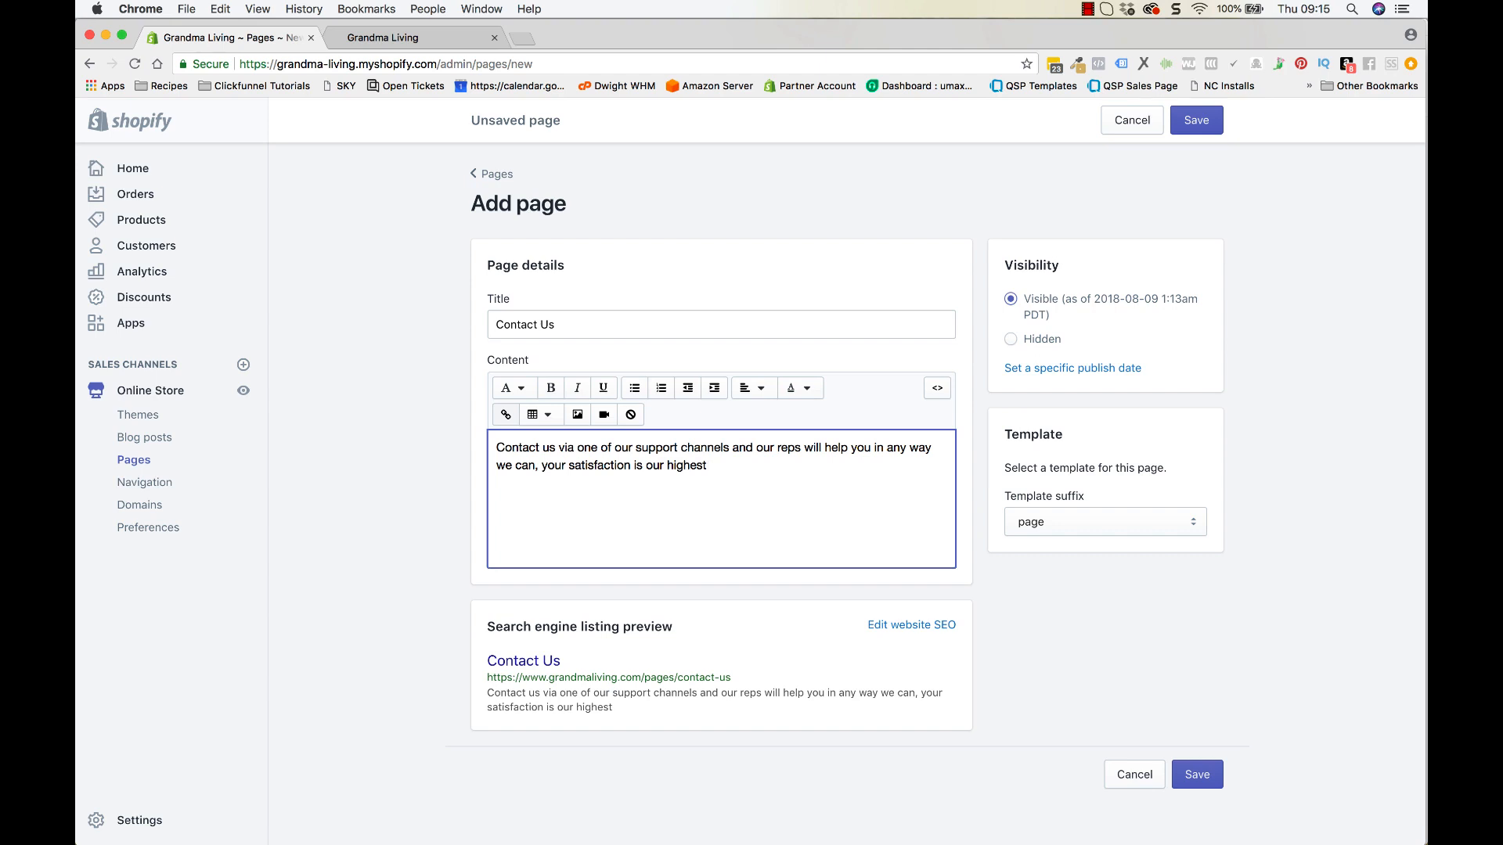
type("priority.")
Step: Add a bold "Live Chat" heading below the introductory paragraph, separated by a blank line
key("Return")
type("Live Chat")
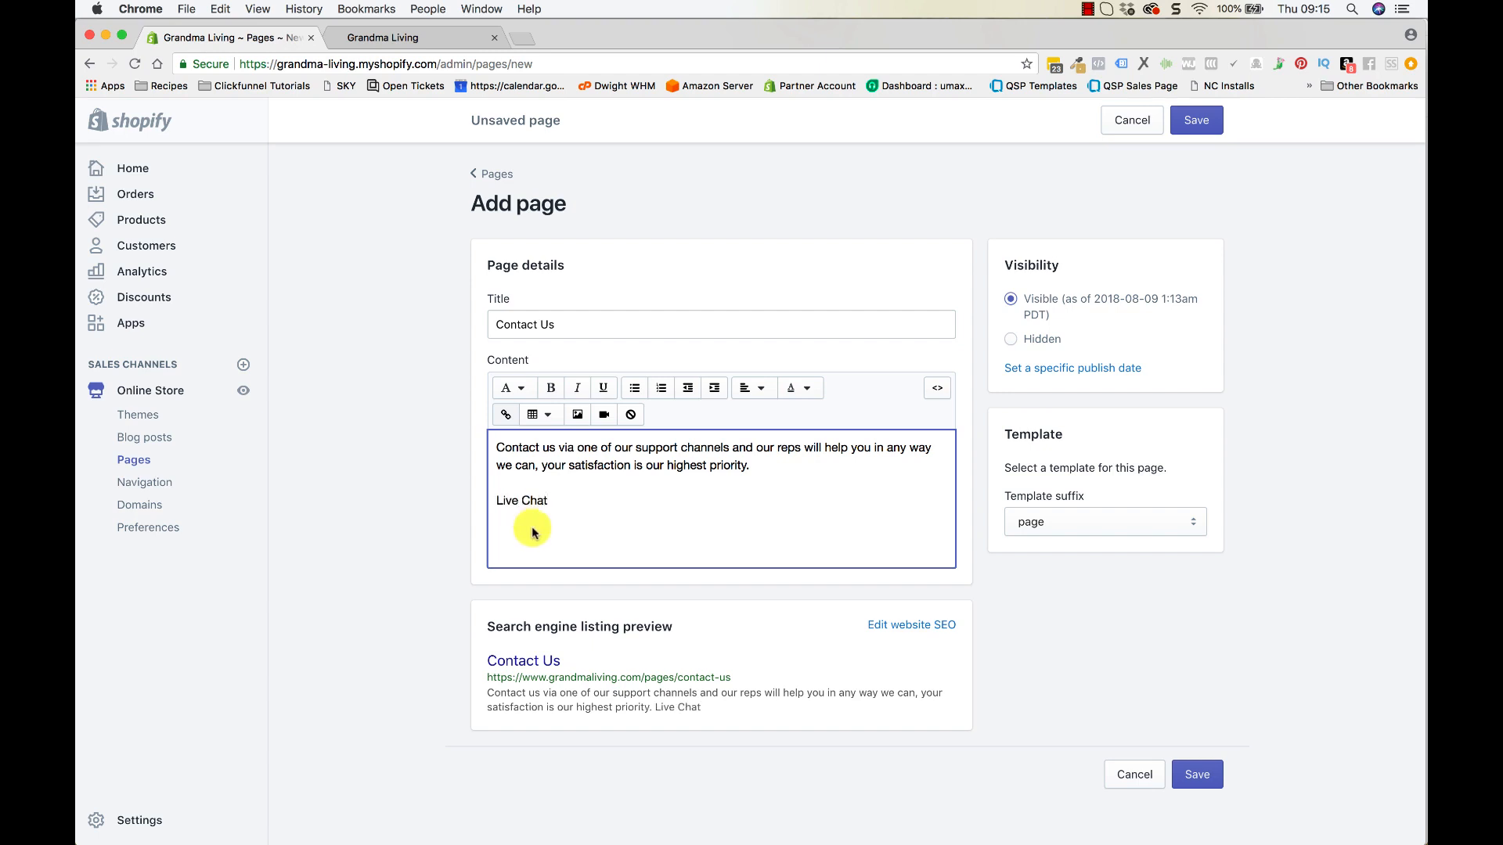
left_click_drag(556, 493, 495, 503)
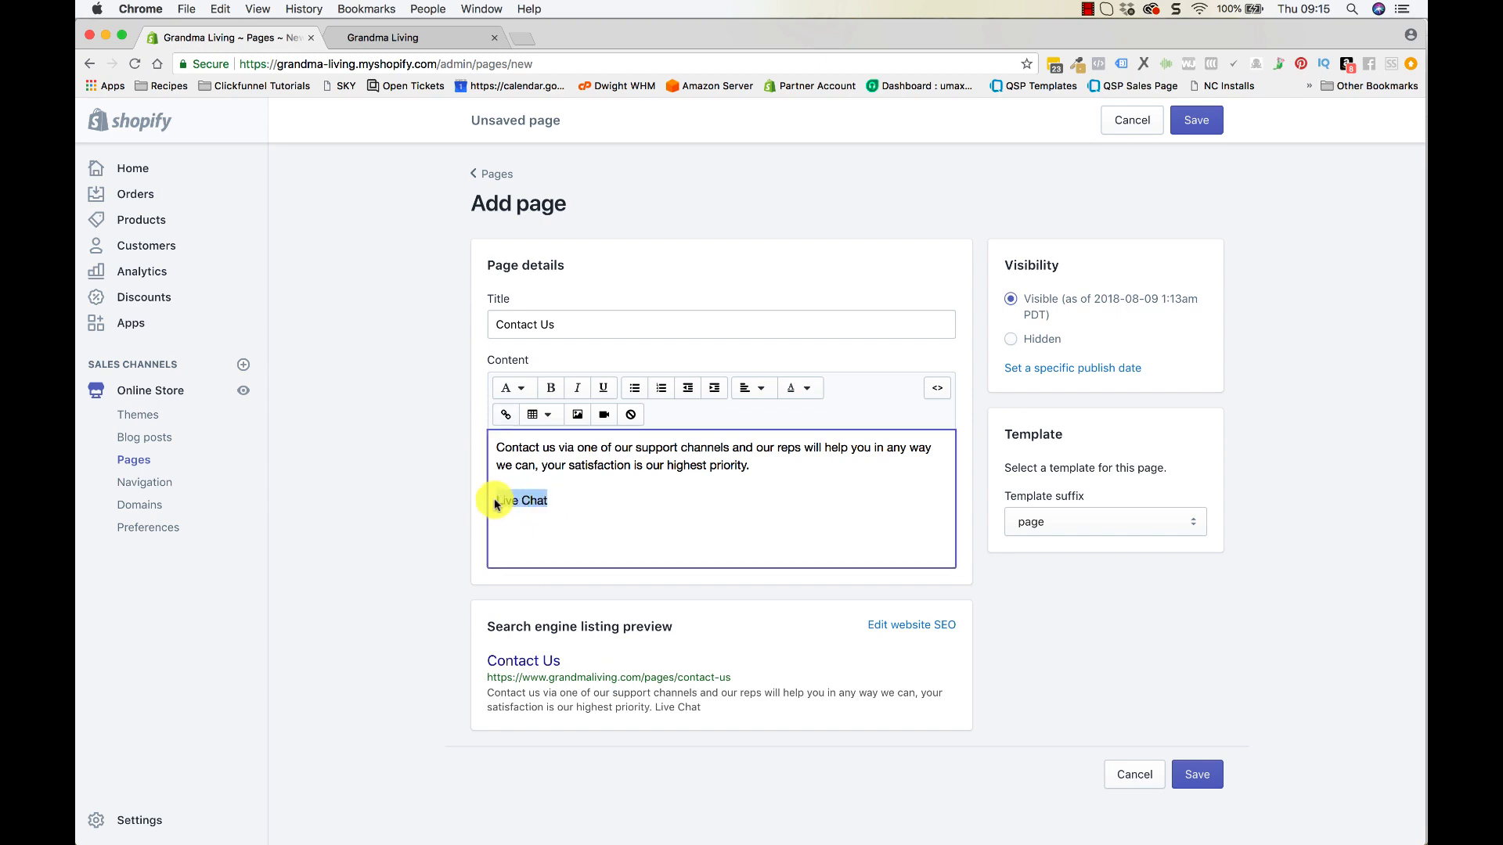
key("super+b")
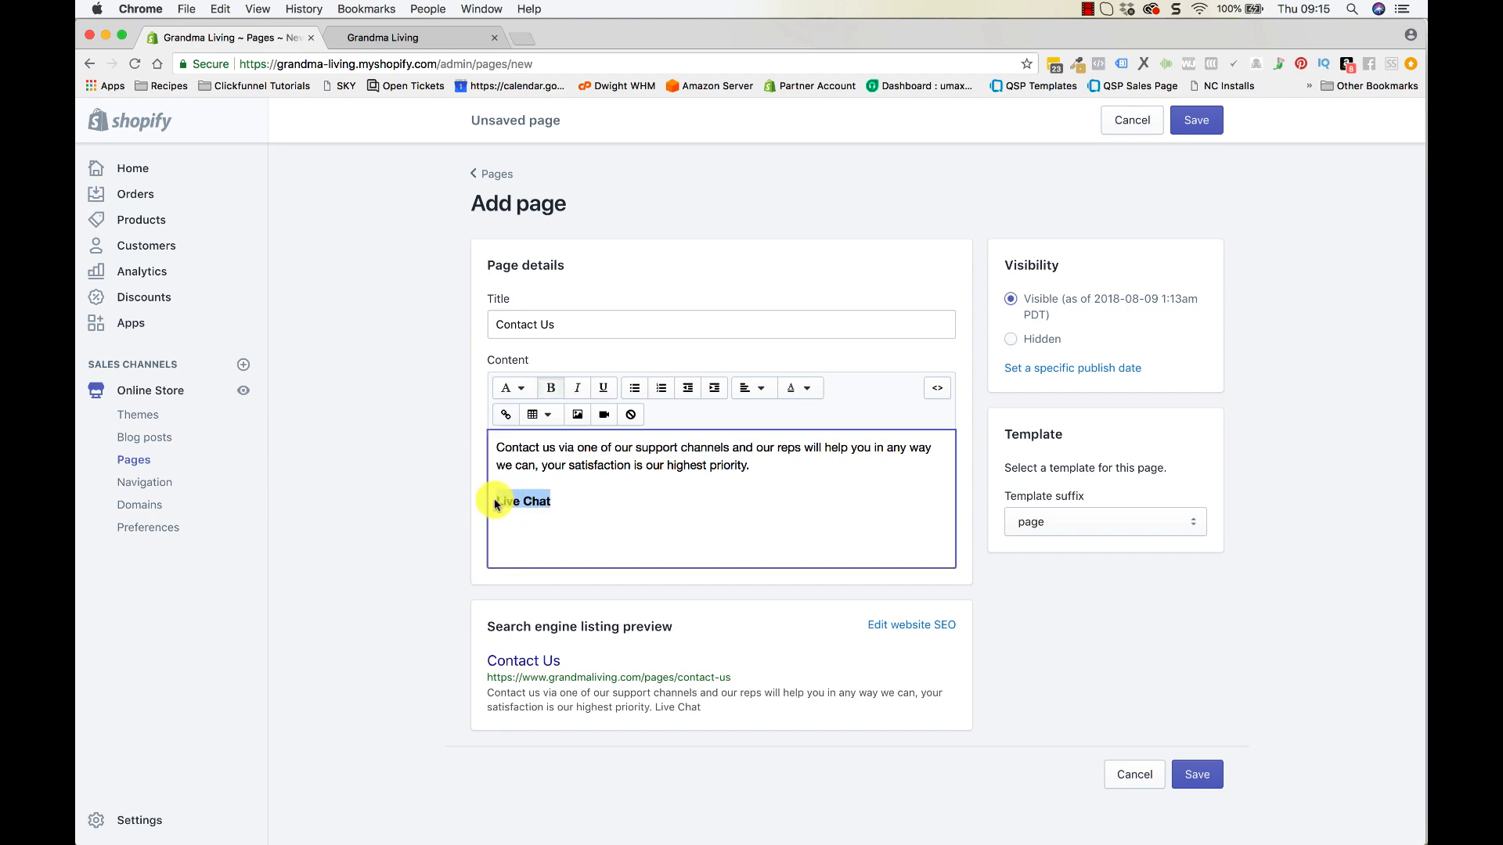
left_click(553, 503)
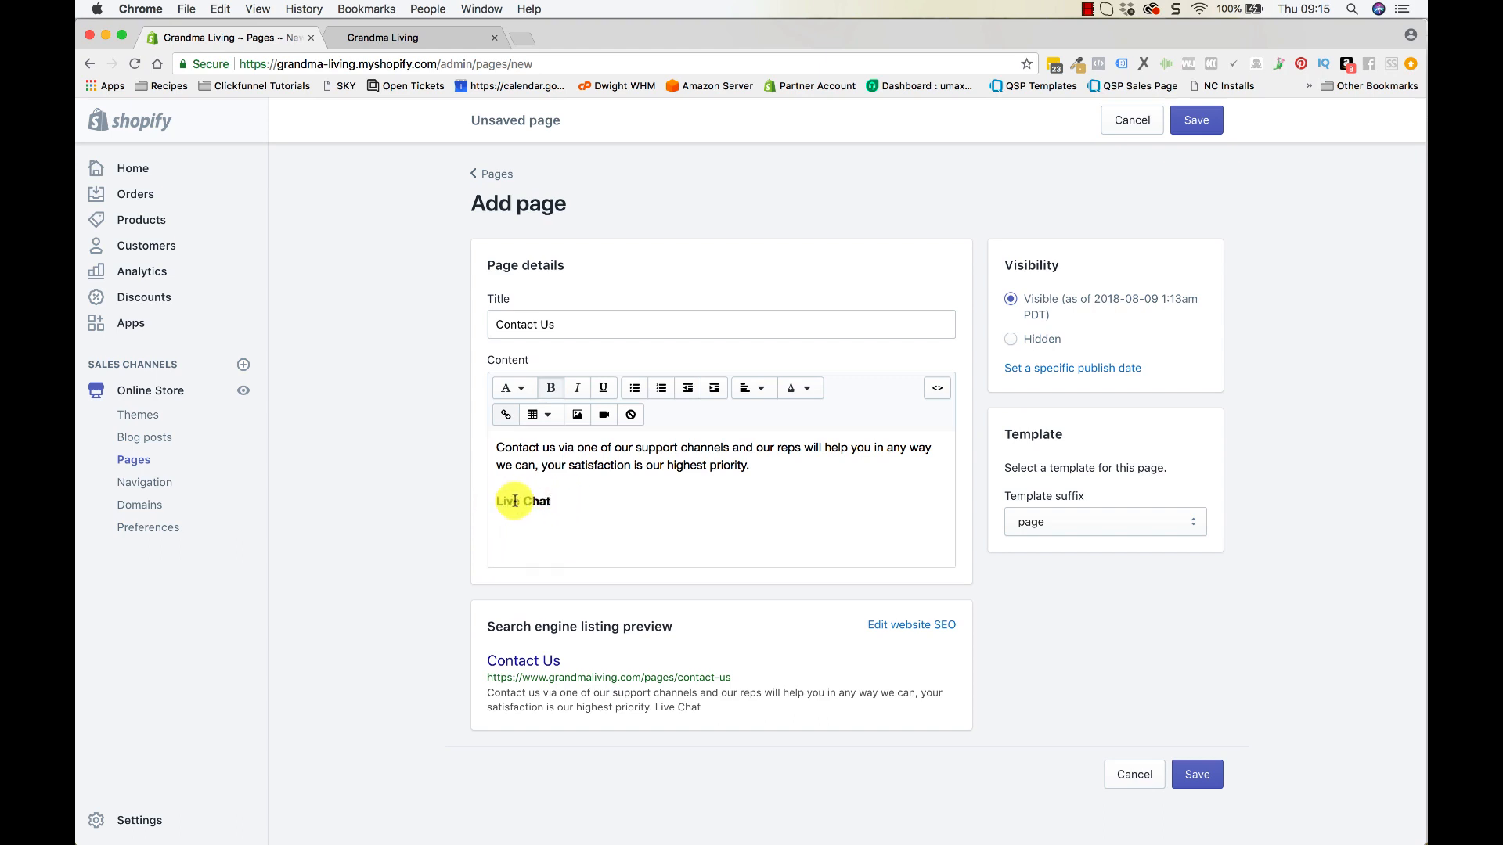
left_click_drag(550, 502, 494, 501)
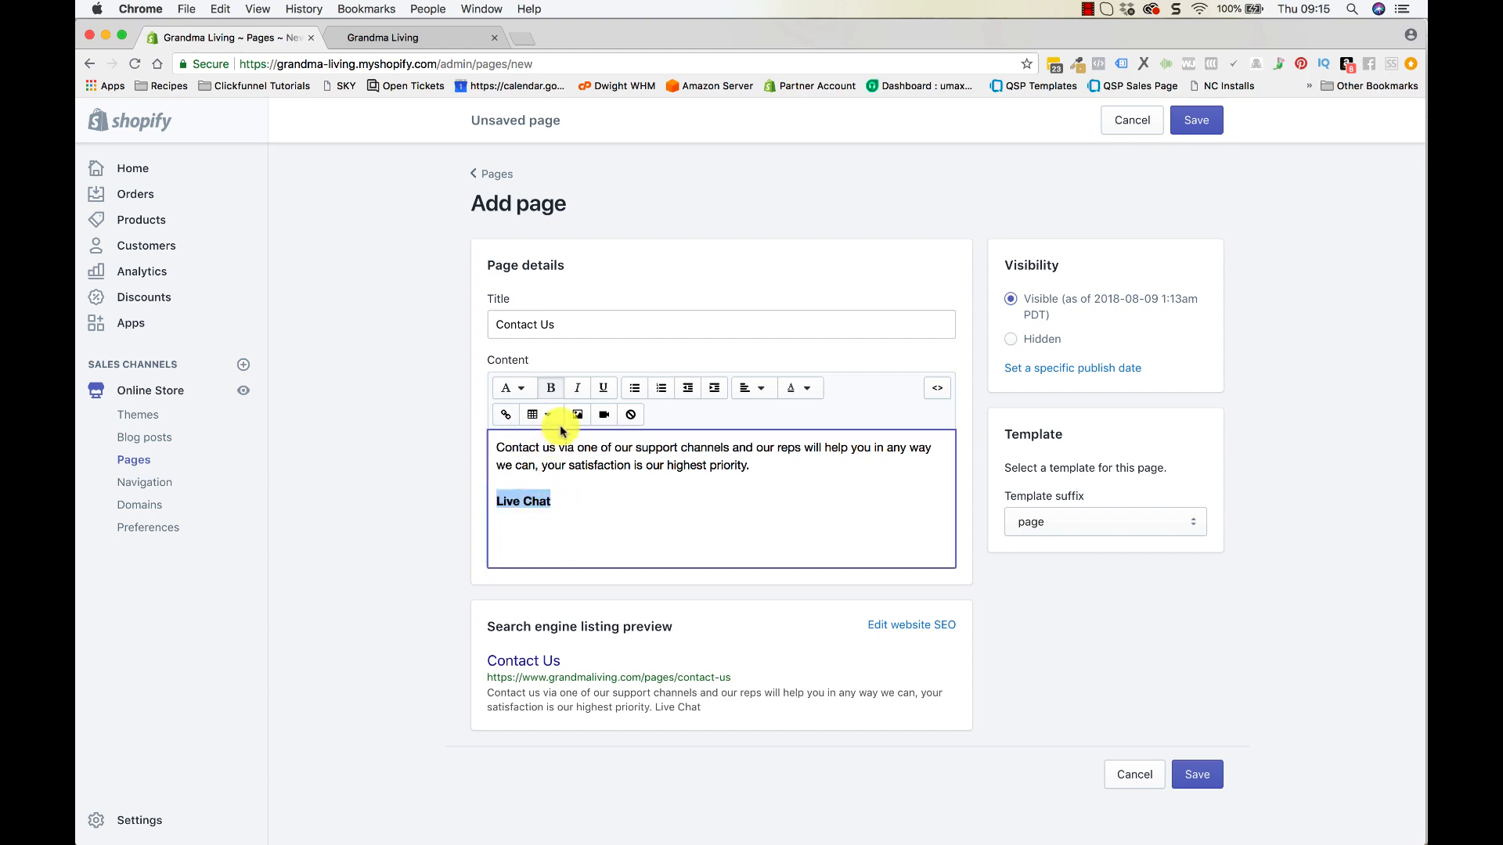
left_click(552, 396)
left_click(552, 398)
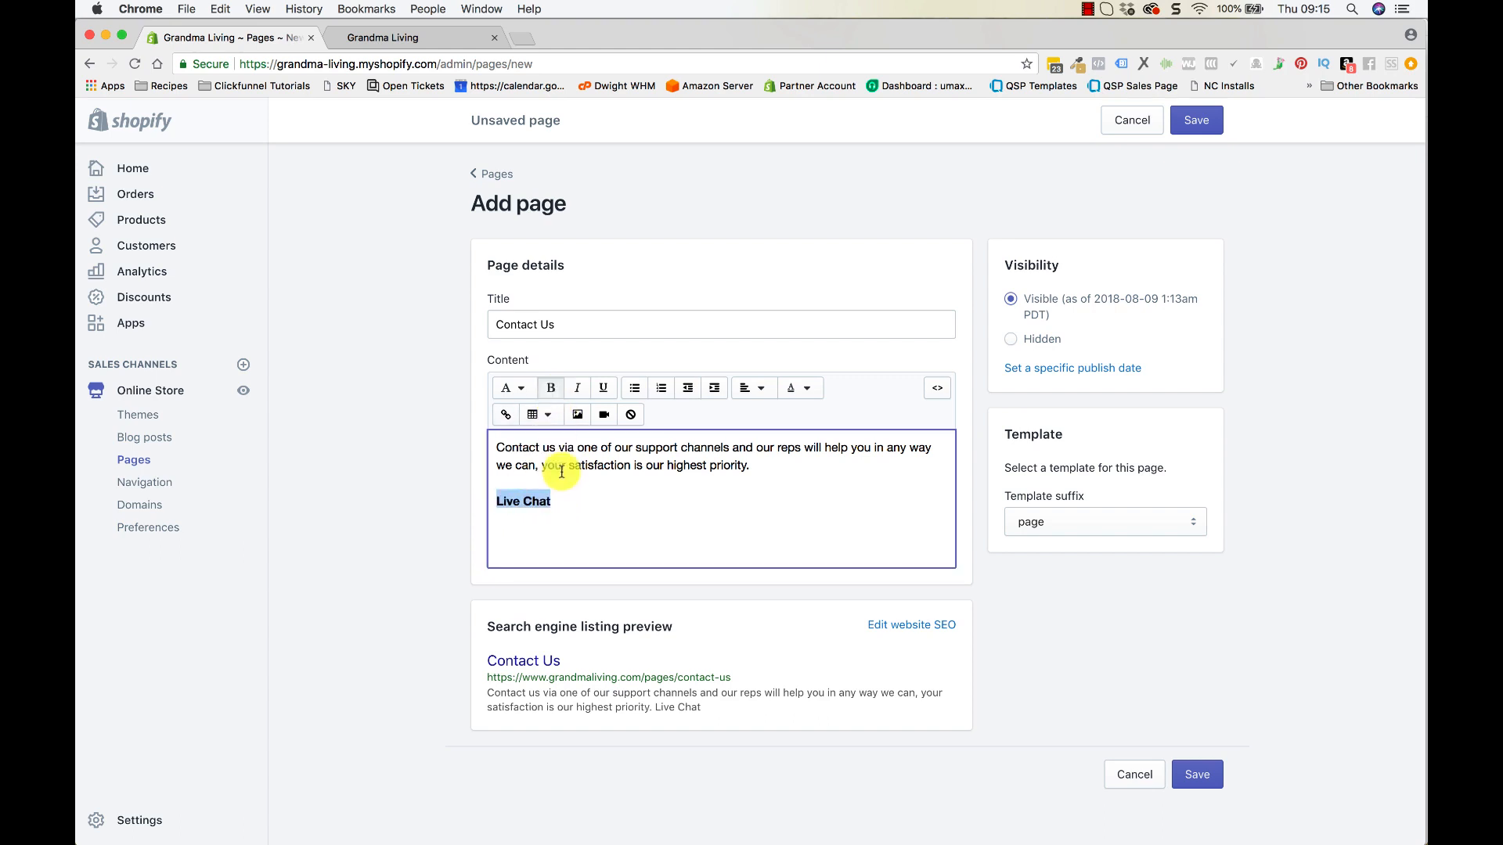
left_click(557, 502)
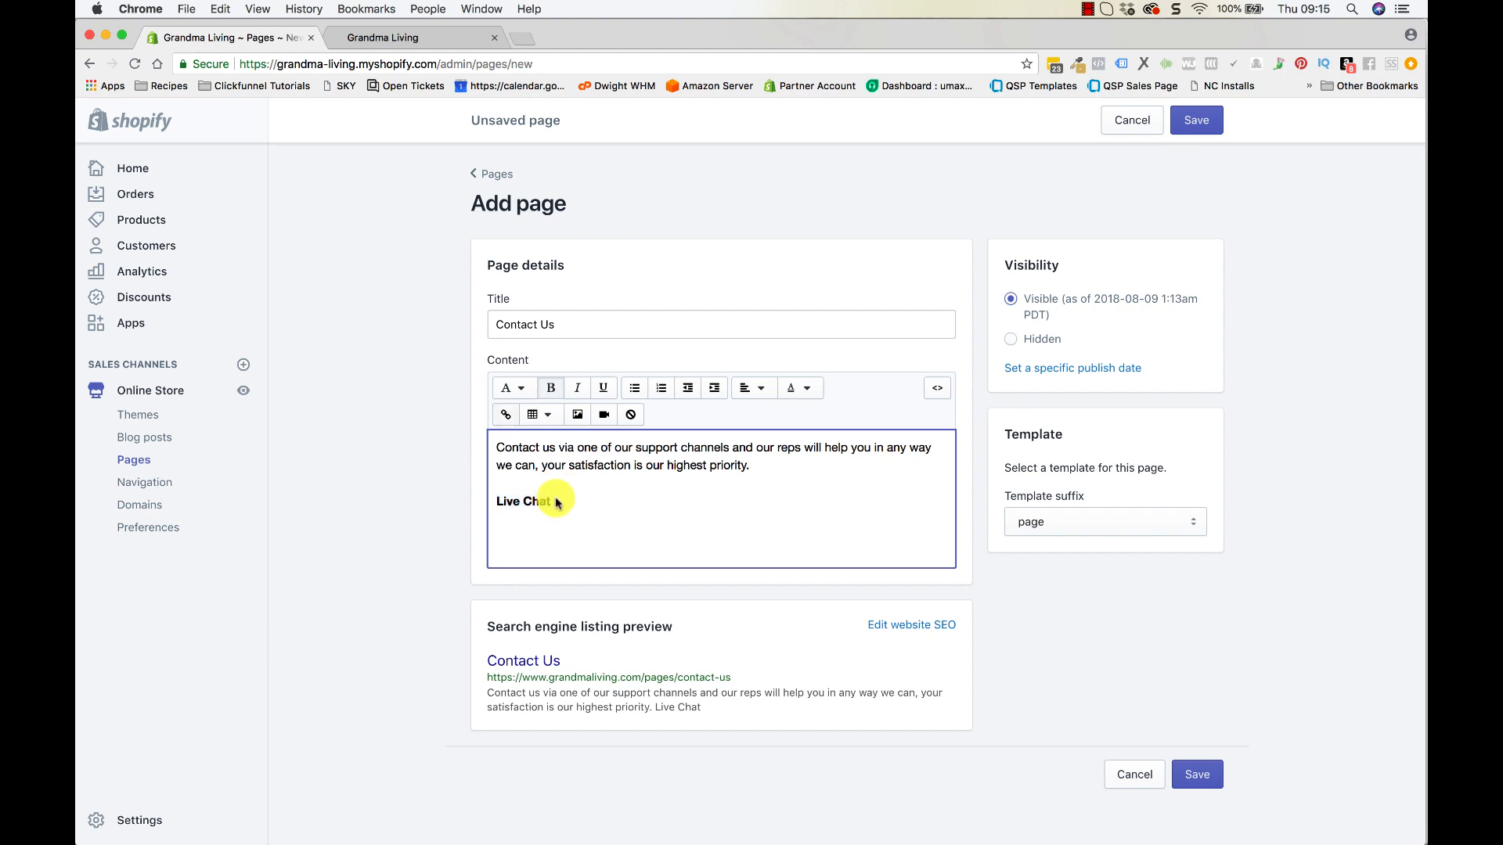
Step: Add "Use the chat found in the bottom of any of our webpages." in regular weight under the Live Chat heading
key("Return")
type("Use the")
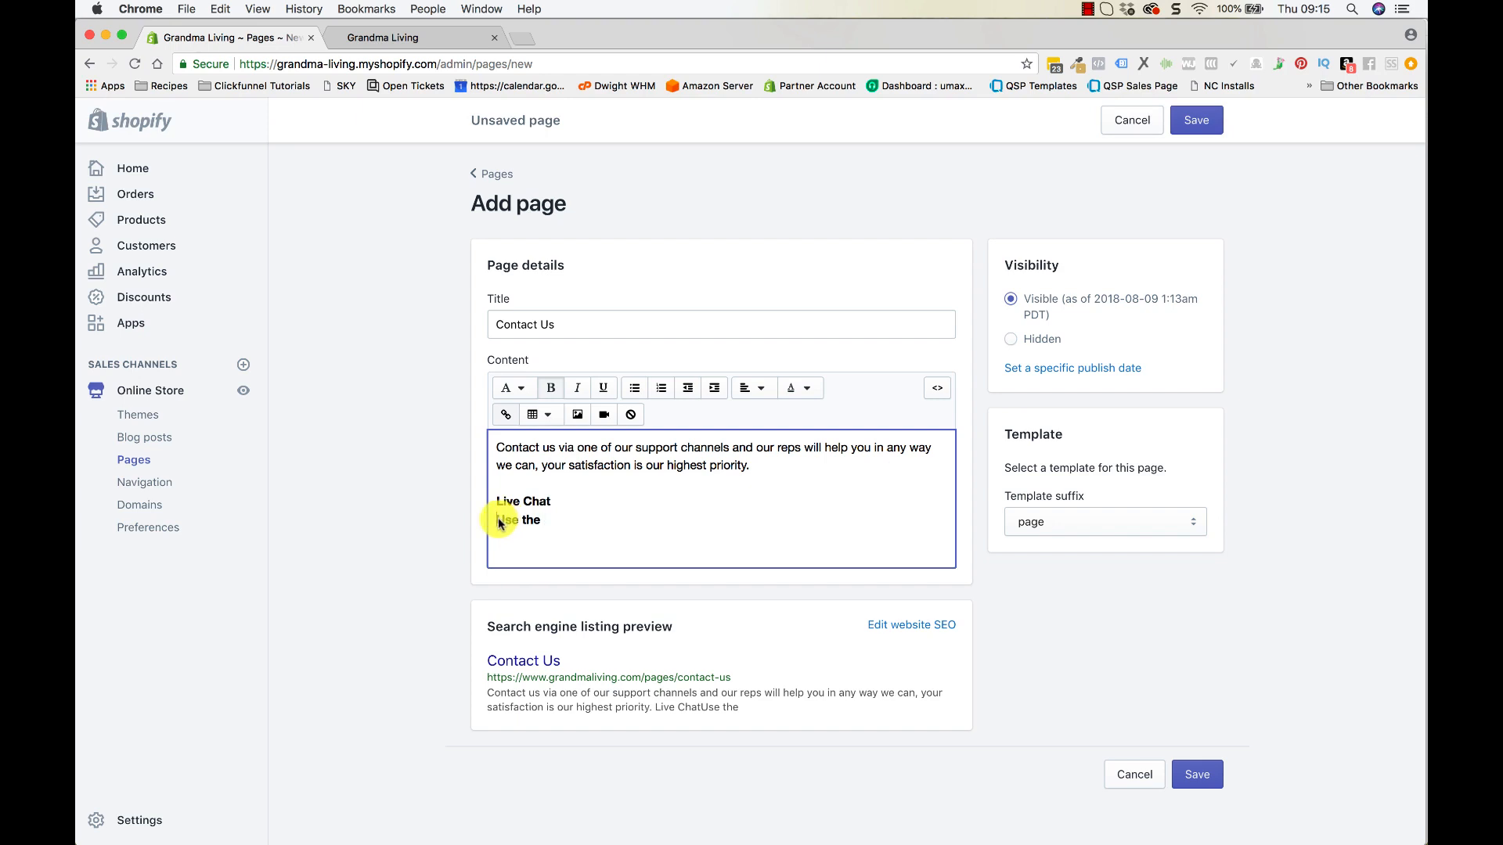
left_click_drag(494, 518, 547, 522)
key("super+b")
left_click(548, 523)
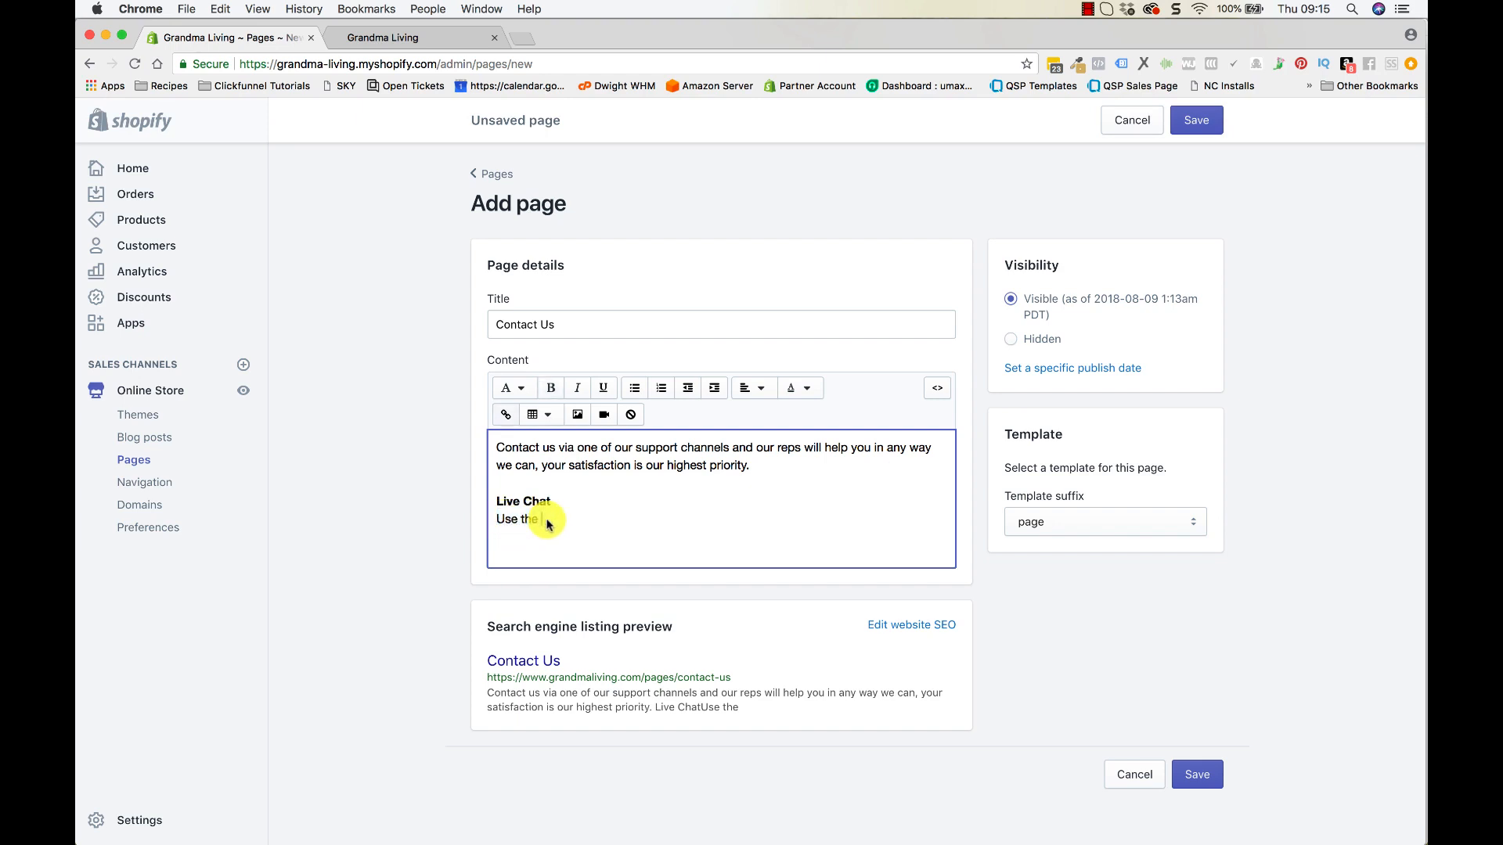
type("chat ")
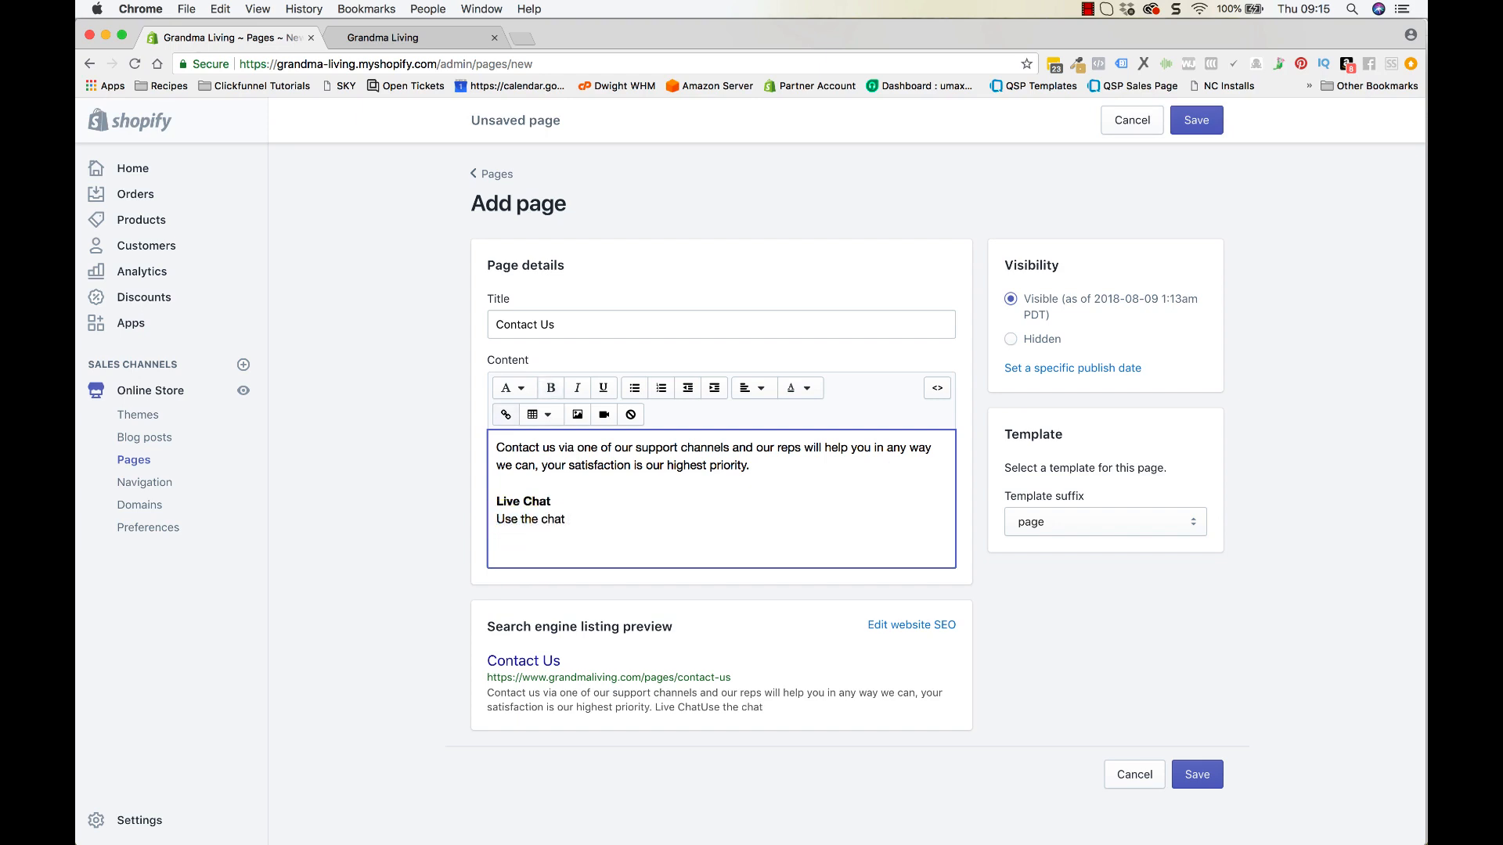
type("found in the bottom ")
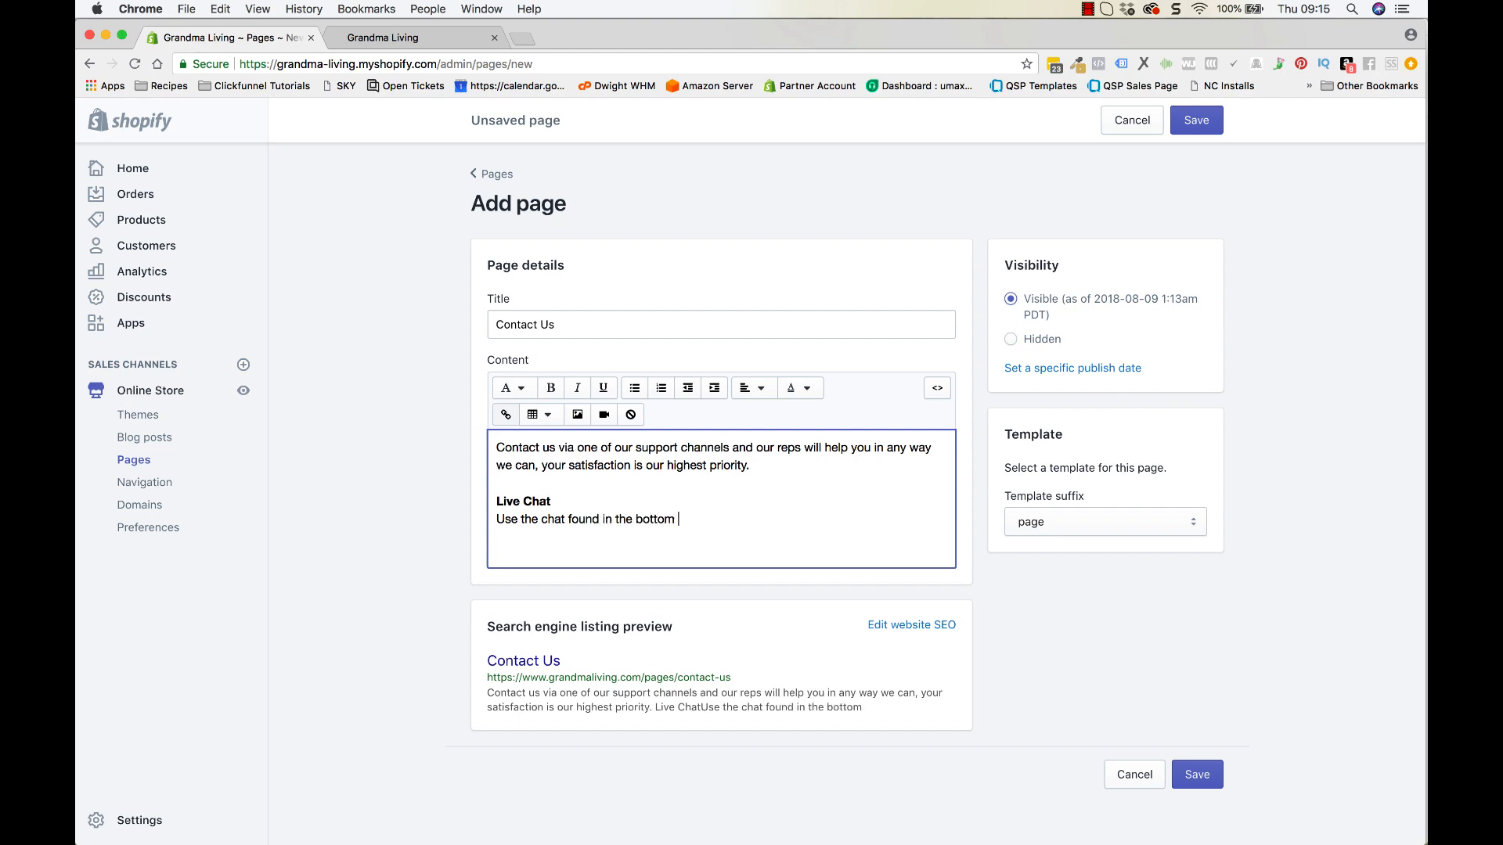
type("of any of our webpages.")
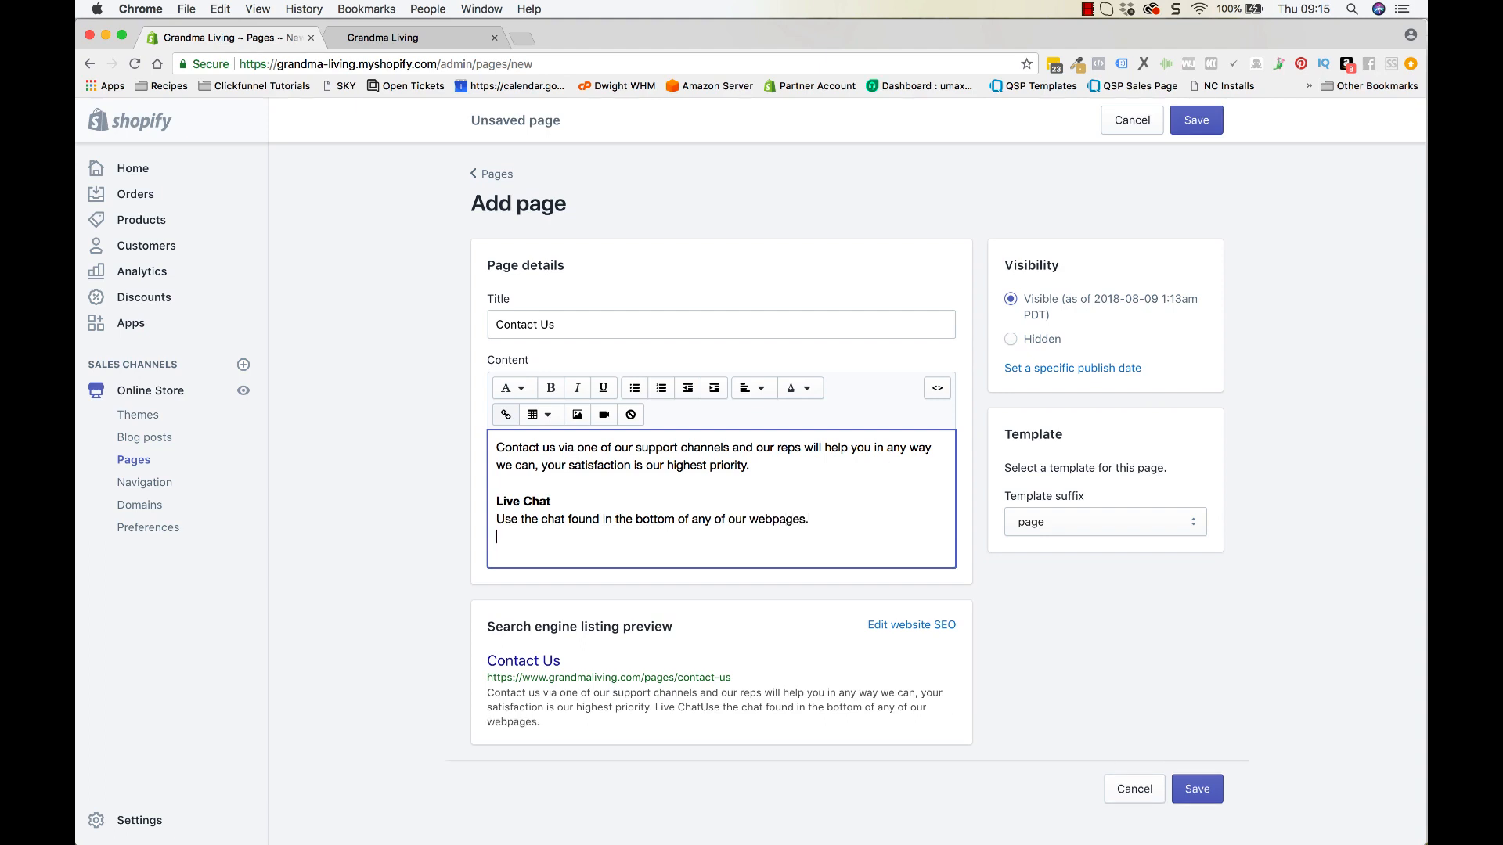
Step: Add an "Email" section below the live chat text, reading "Send us and email to" followed by the support email address
key("Return")
type("Emai")
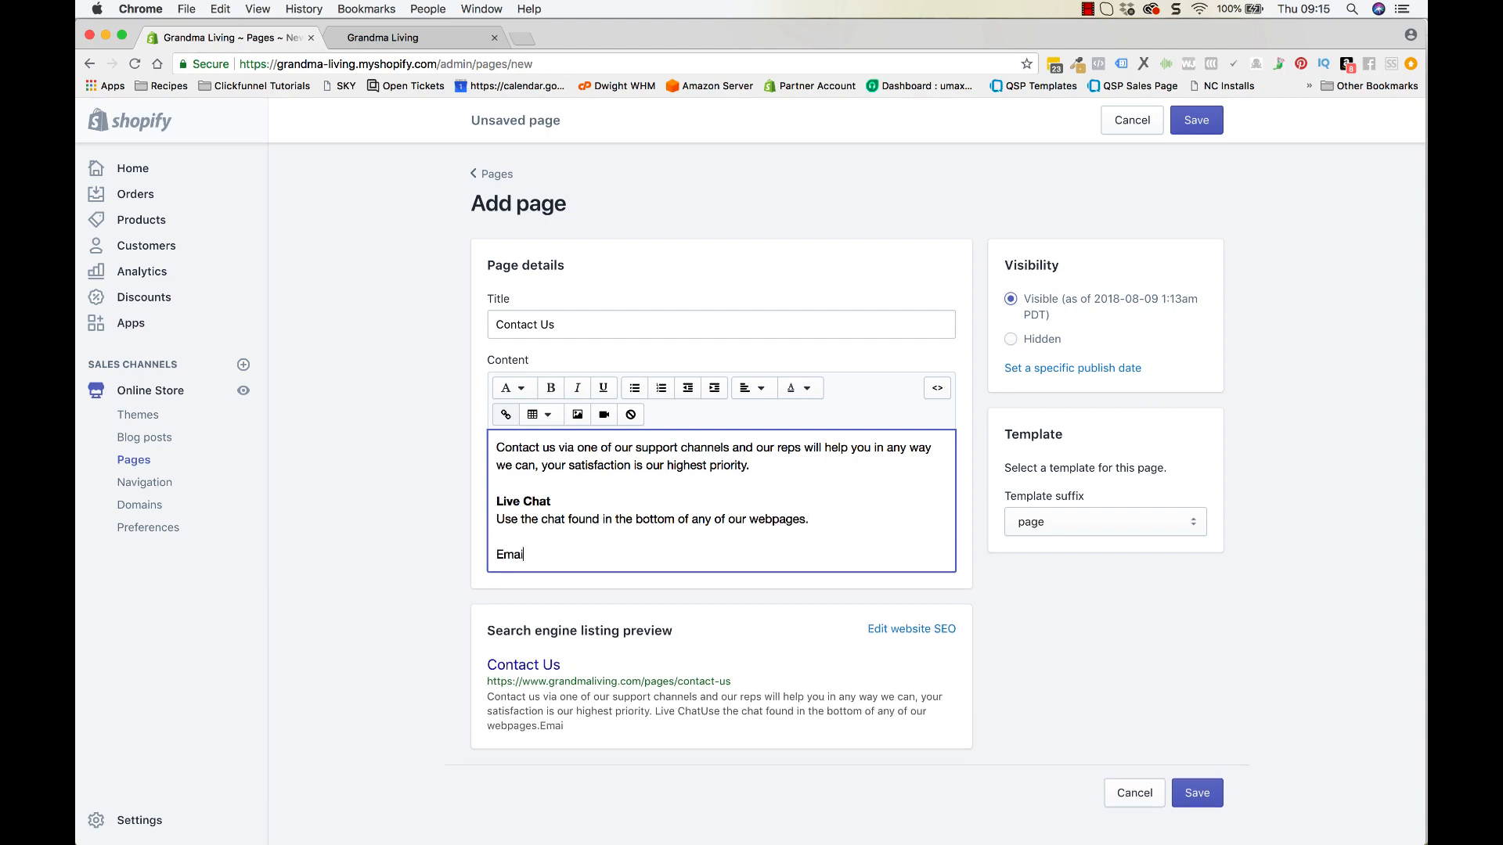
type("l")
key("Return")
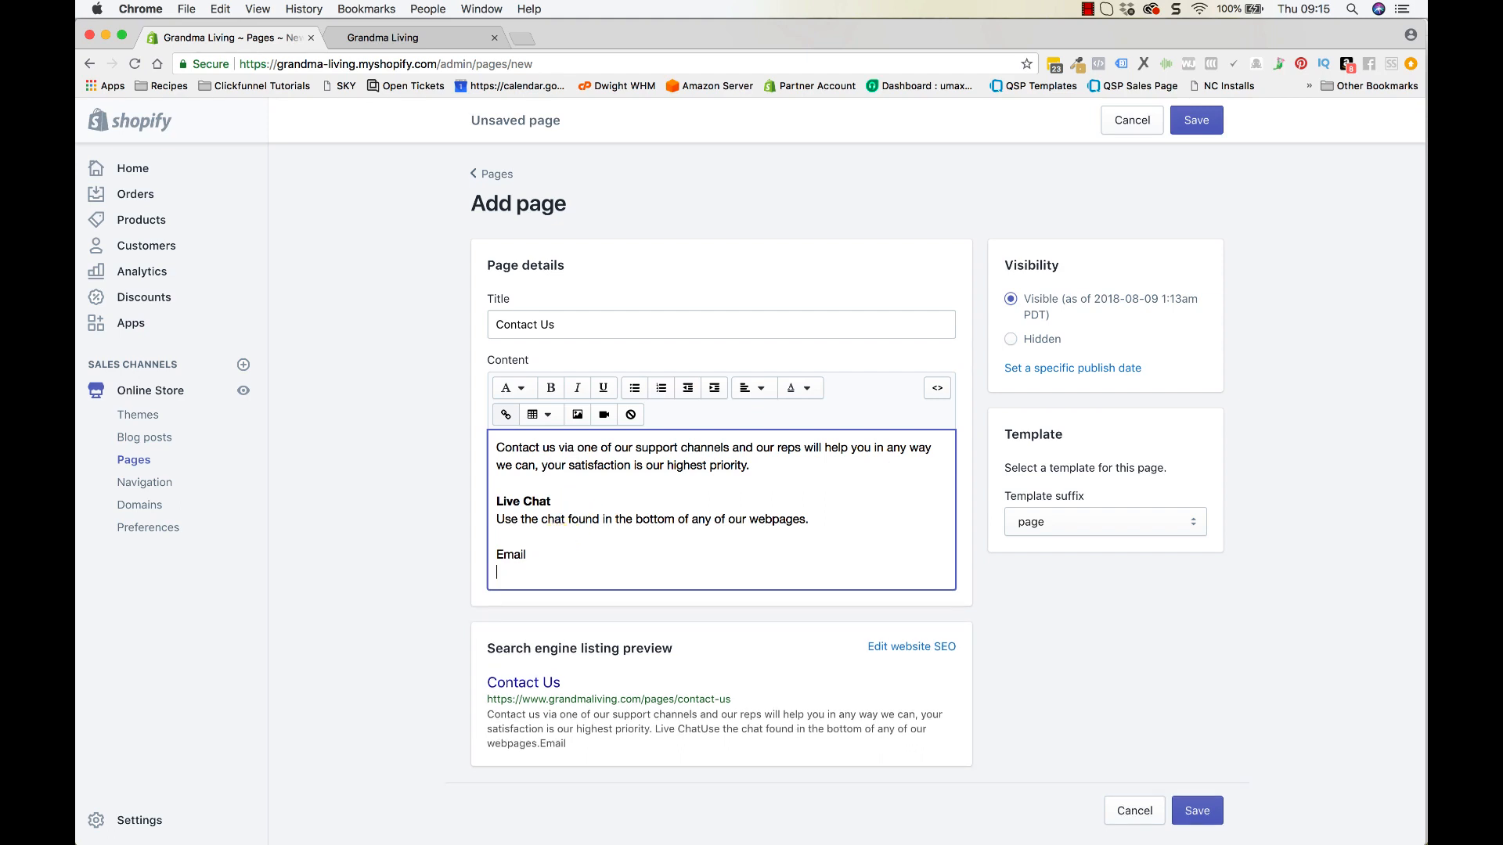
type("Send us and email ")
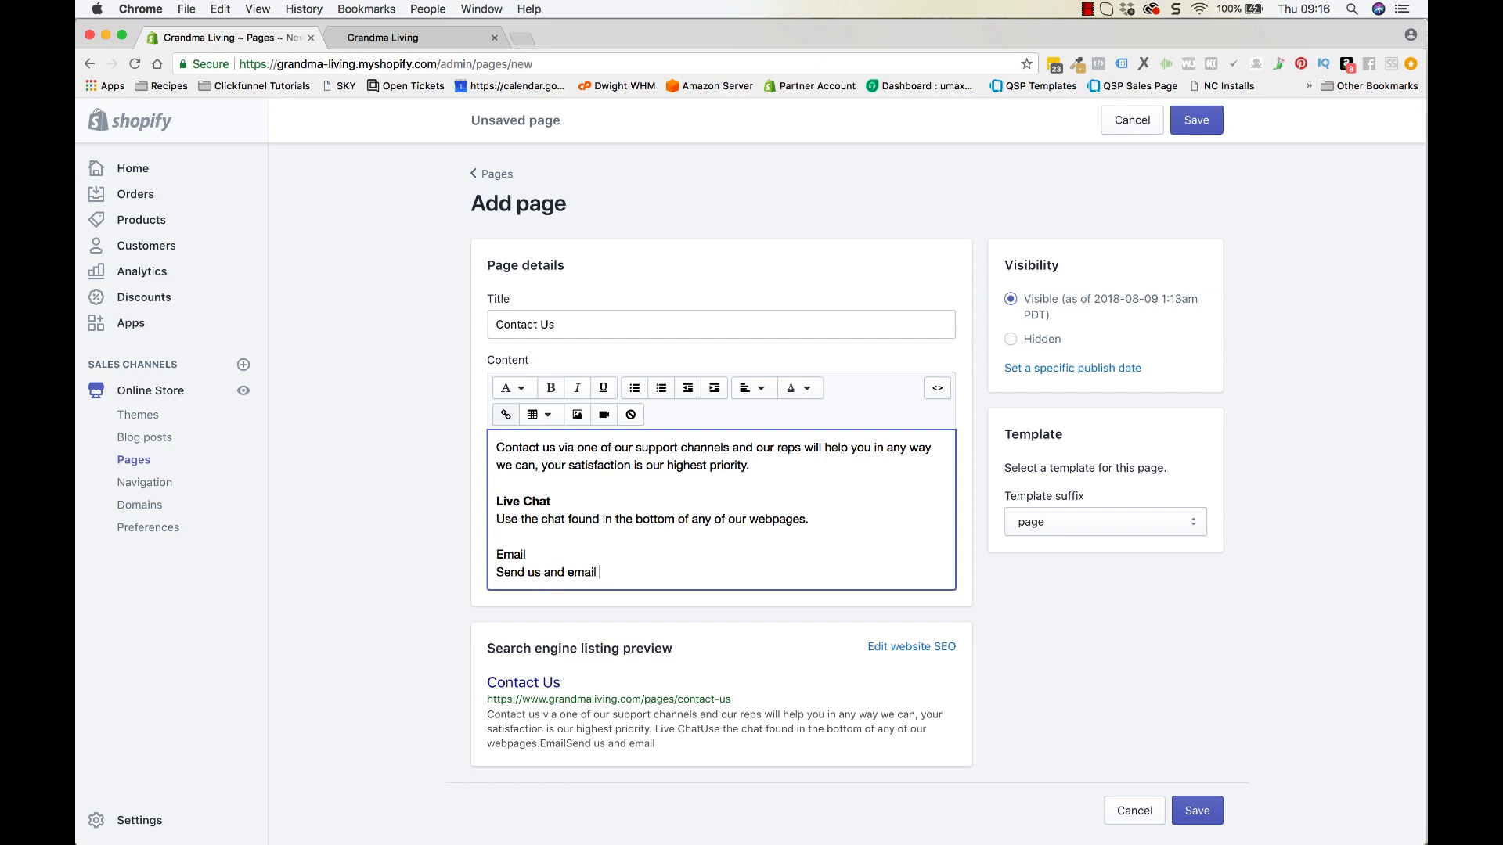
type("to support@yoursi")
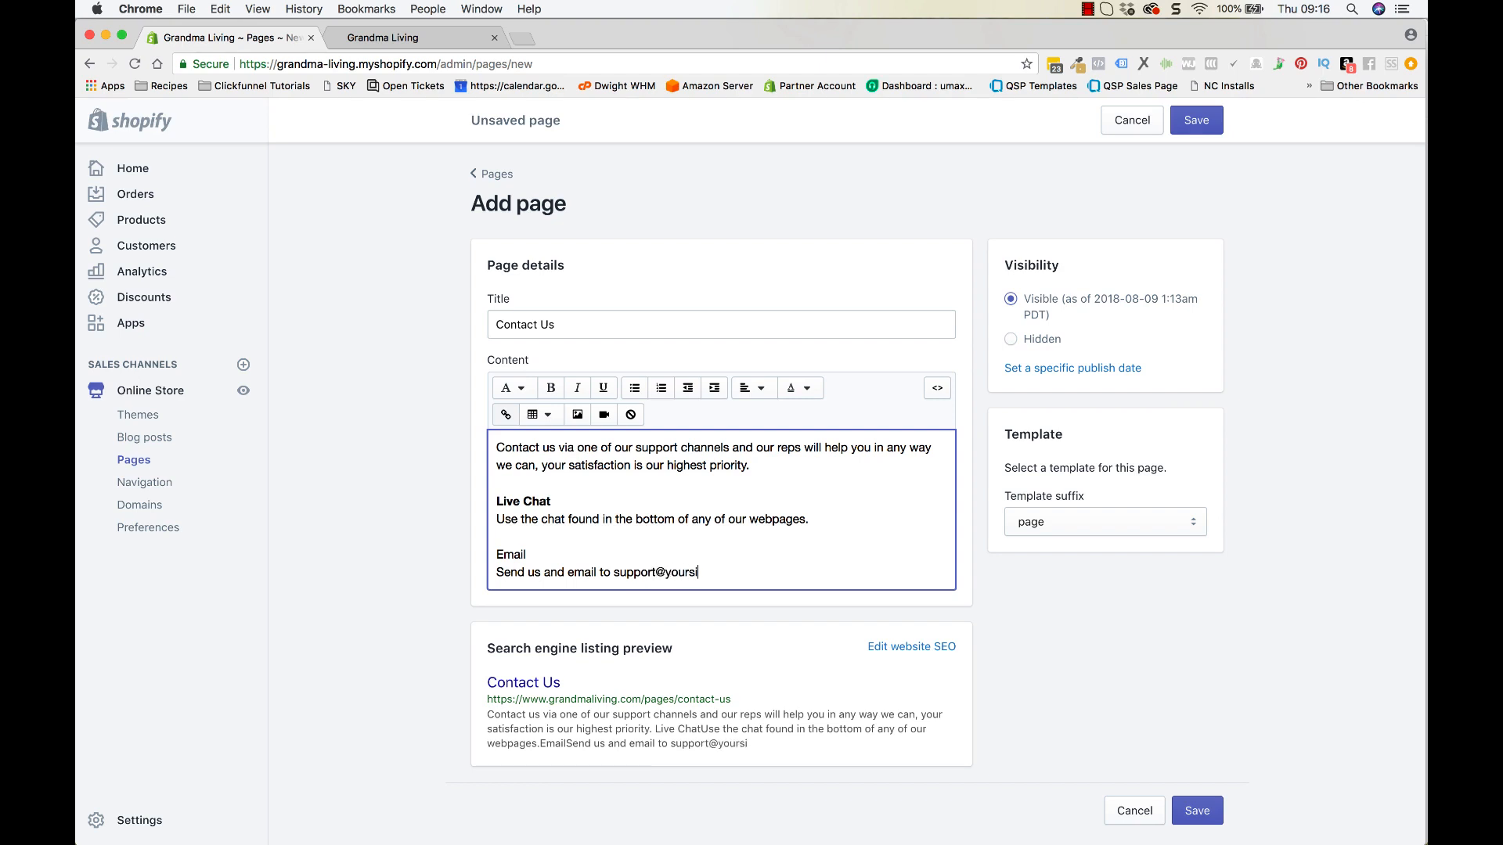
type("te.com")
Step: Make the "Email" heading in the page content bold
double_click(512, 556)
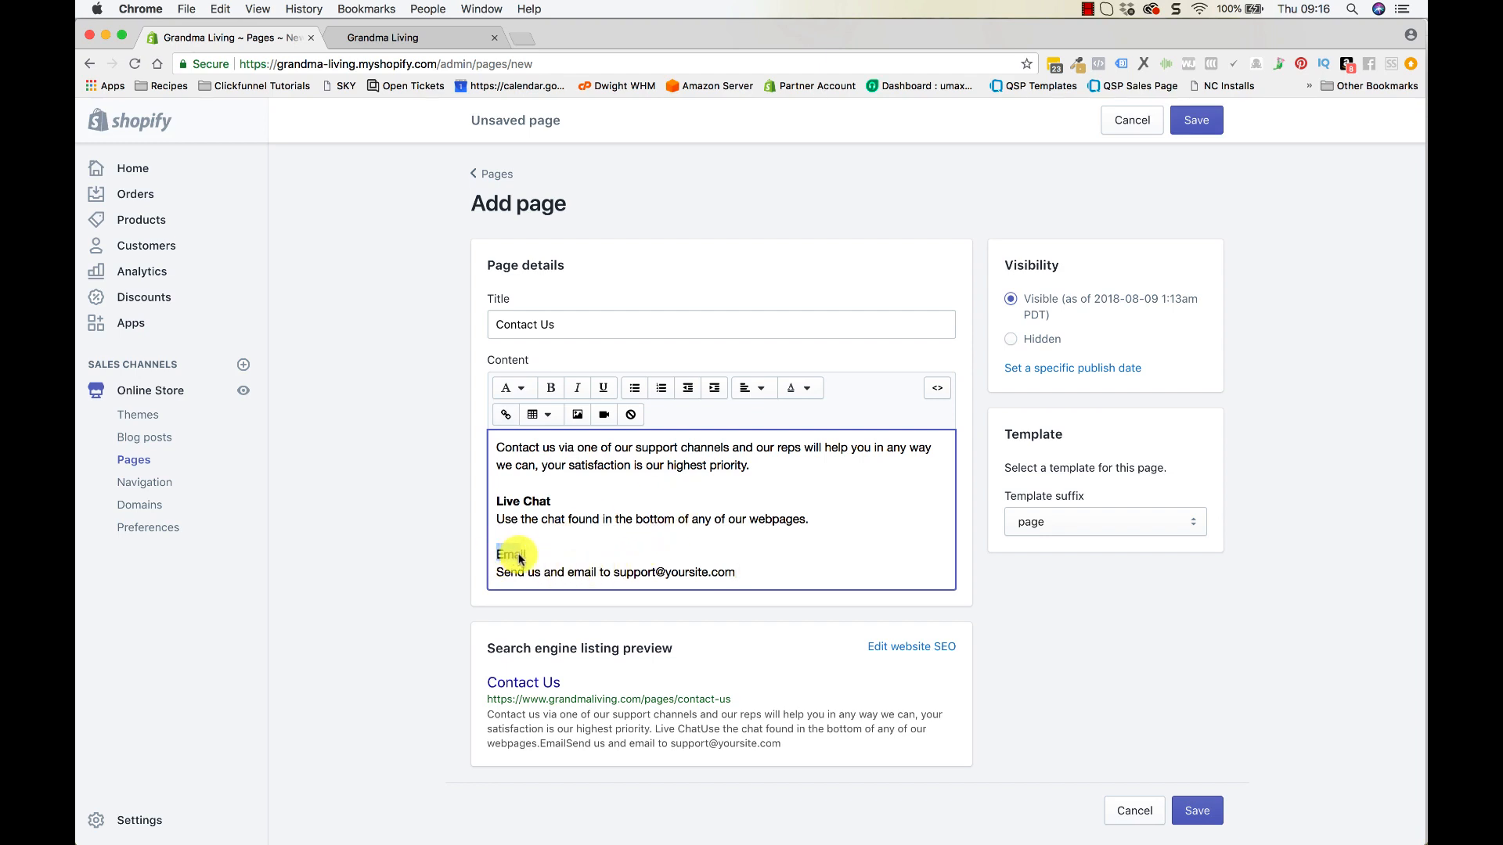
left_click_drag(519, 558, 526, 558)
key("cmd+b")
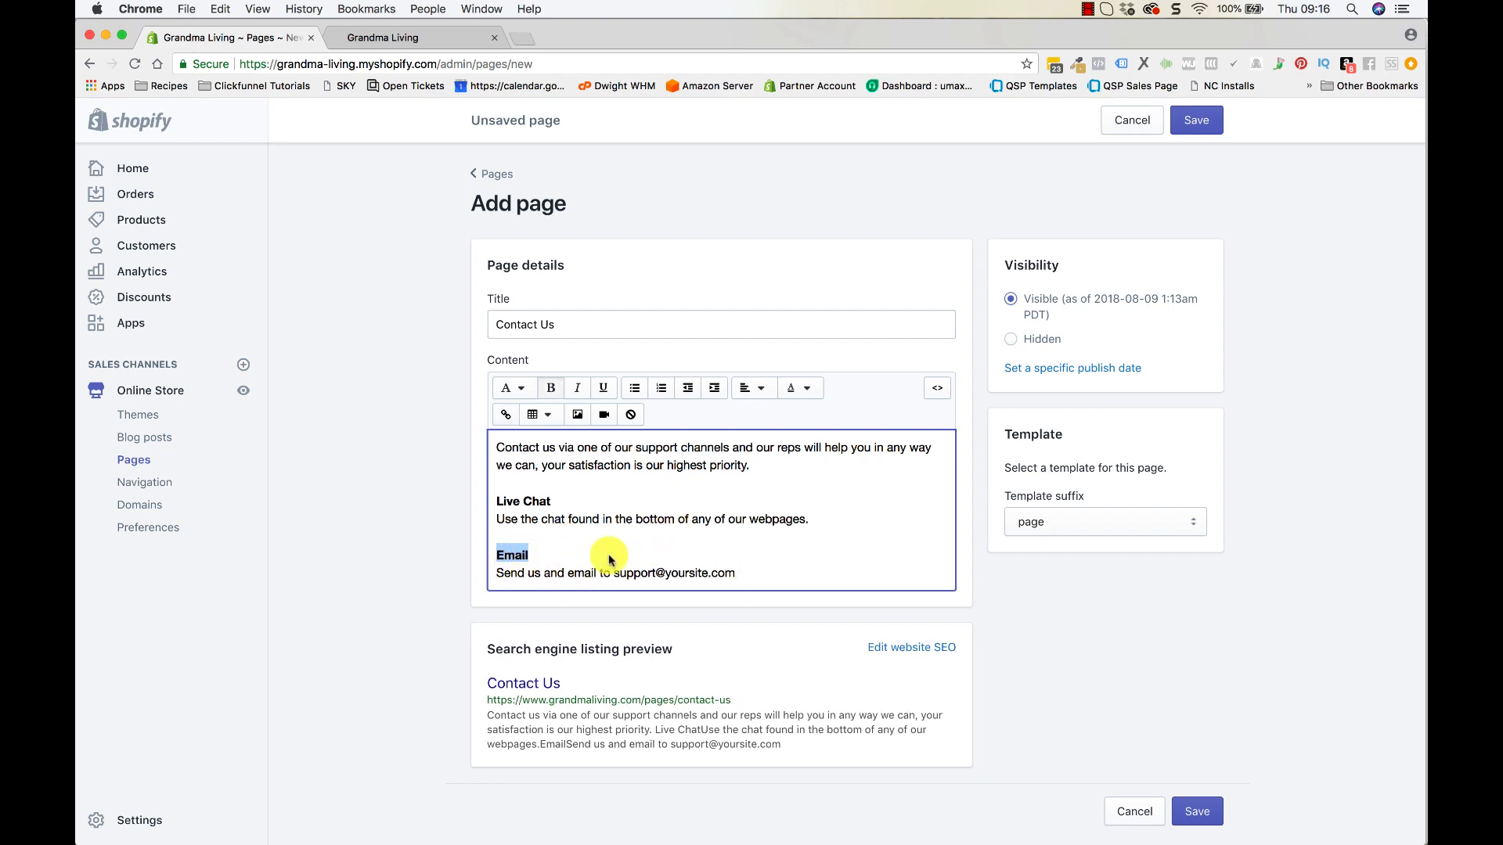
Step: Extend the line under the Email heading with "and we will reply within 24 hours."
left_click(739, 573)
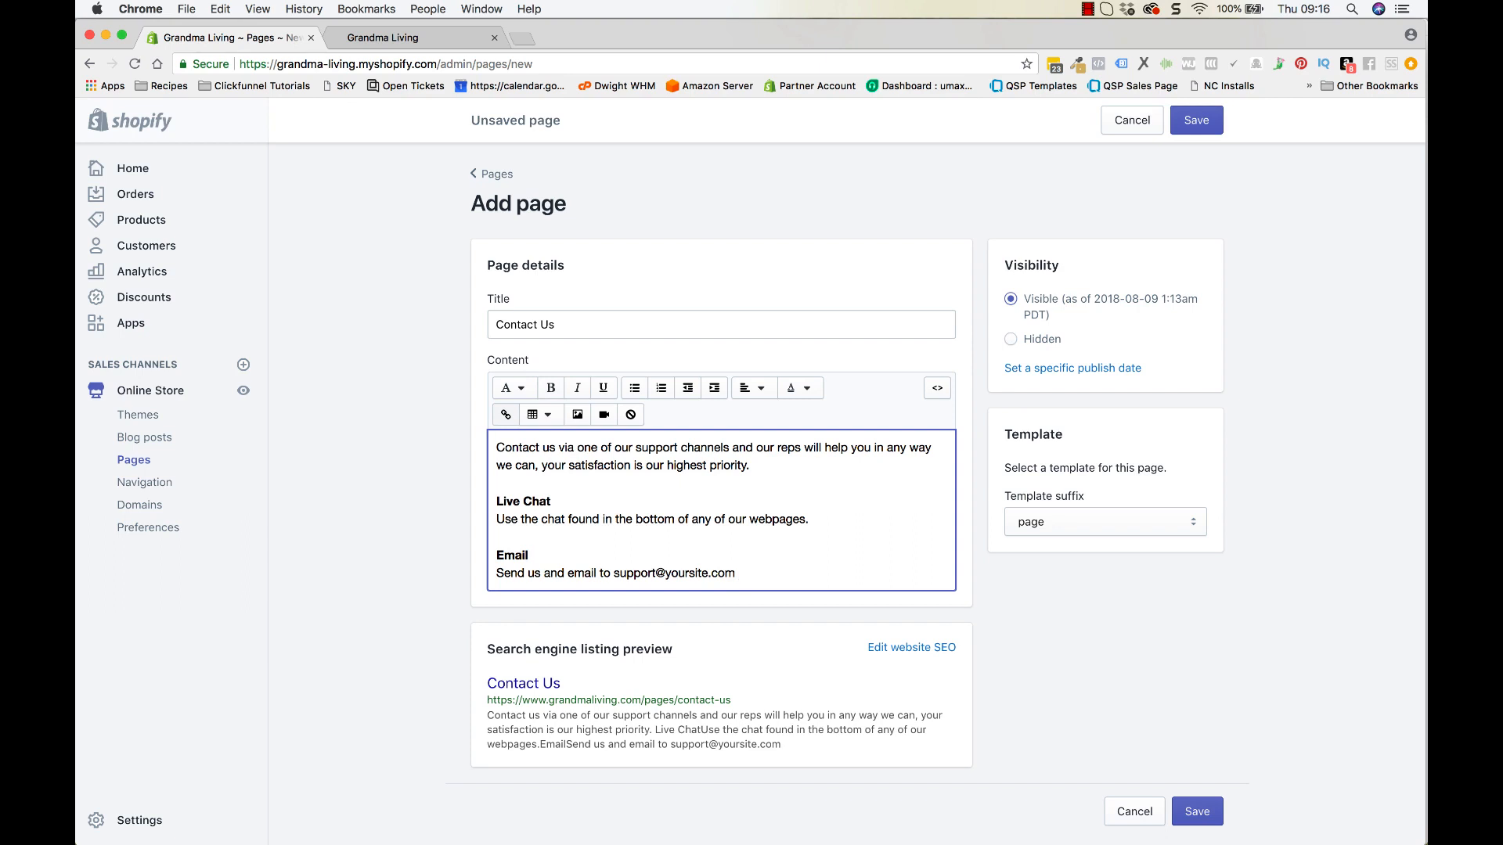
type("and we will reply within")
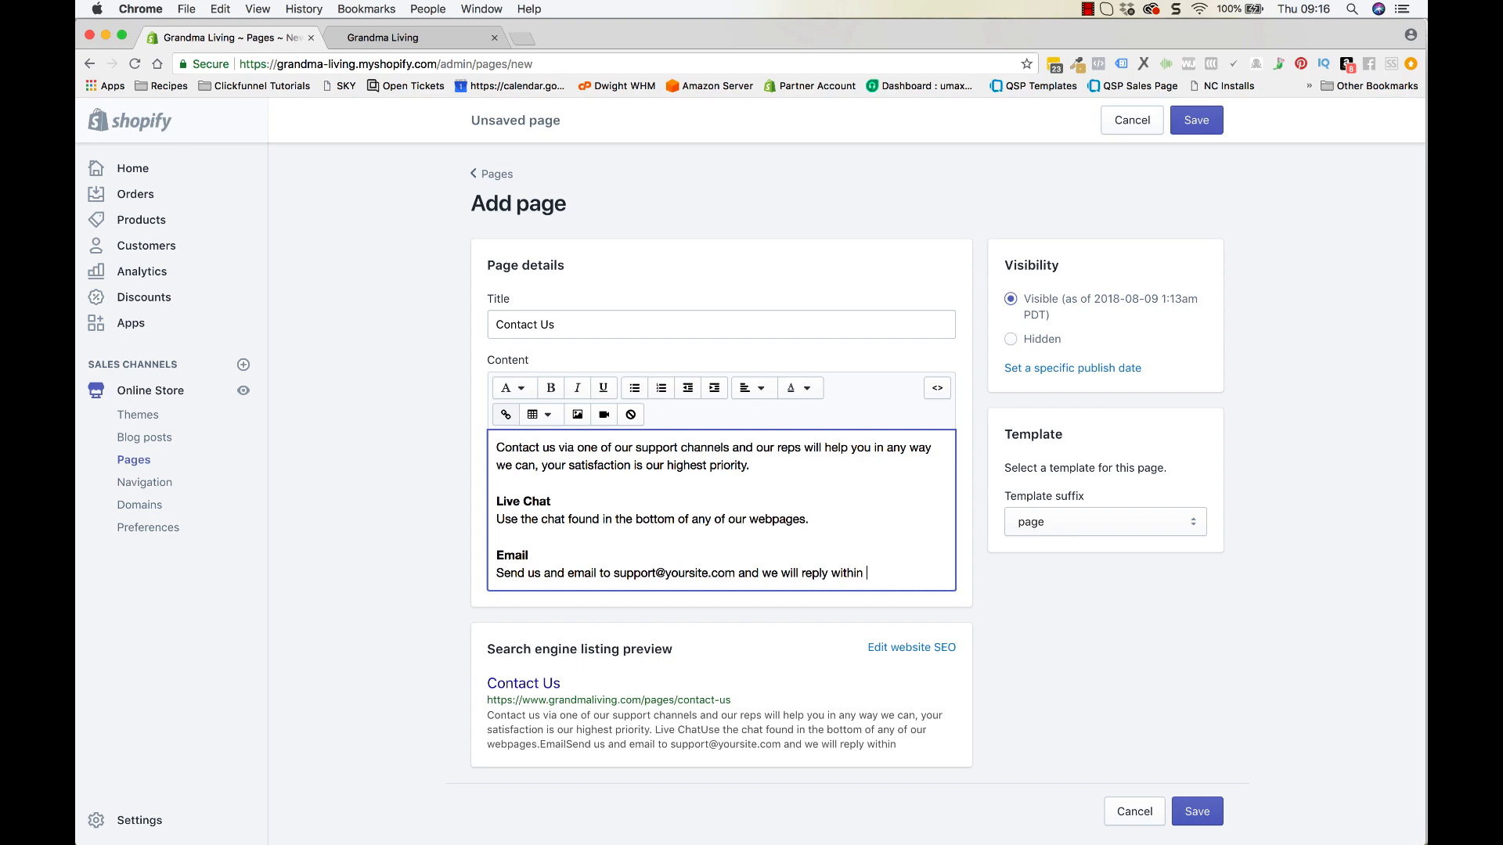
type(" 24 hours.")
Step: Add a "Phone" heading below the email text, leaving a blank line between them
key("Return")
key("Return")
type("P")
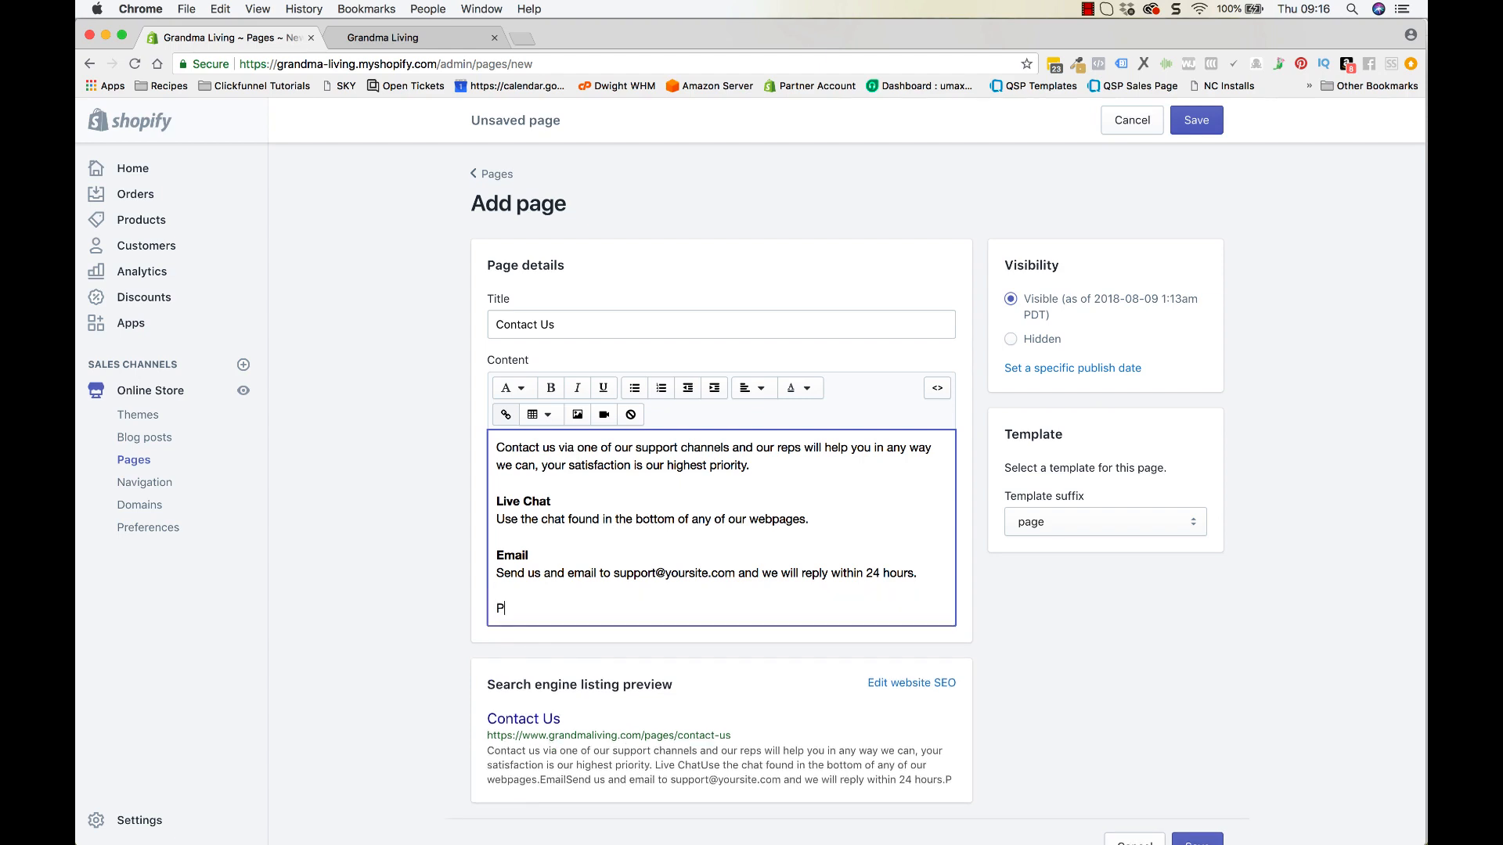
type("hoine")
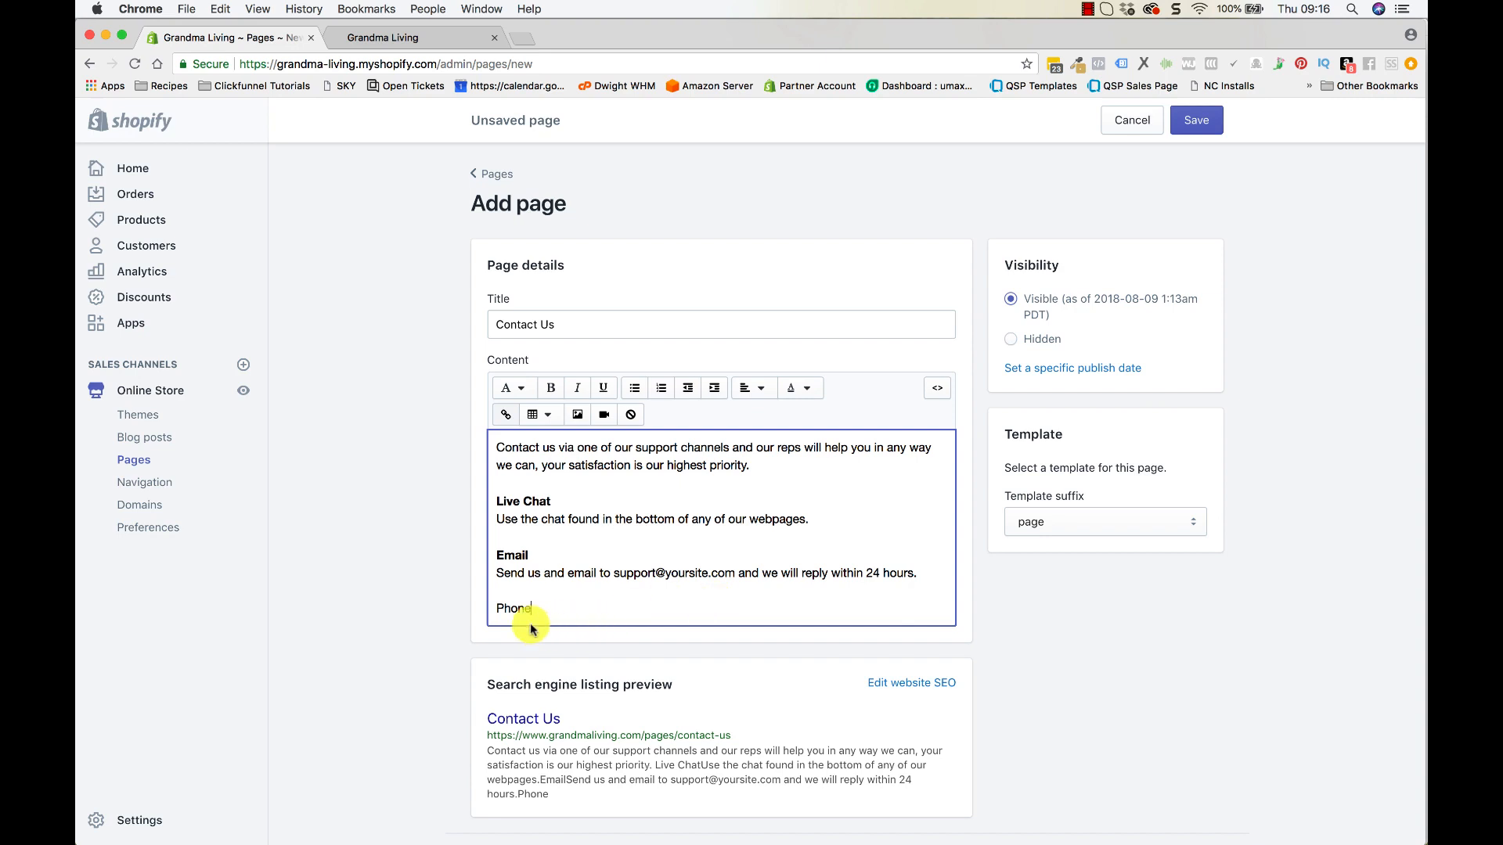
Step: Start a new line directly below the Phone heading
key("Return")
type("C")
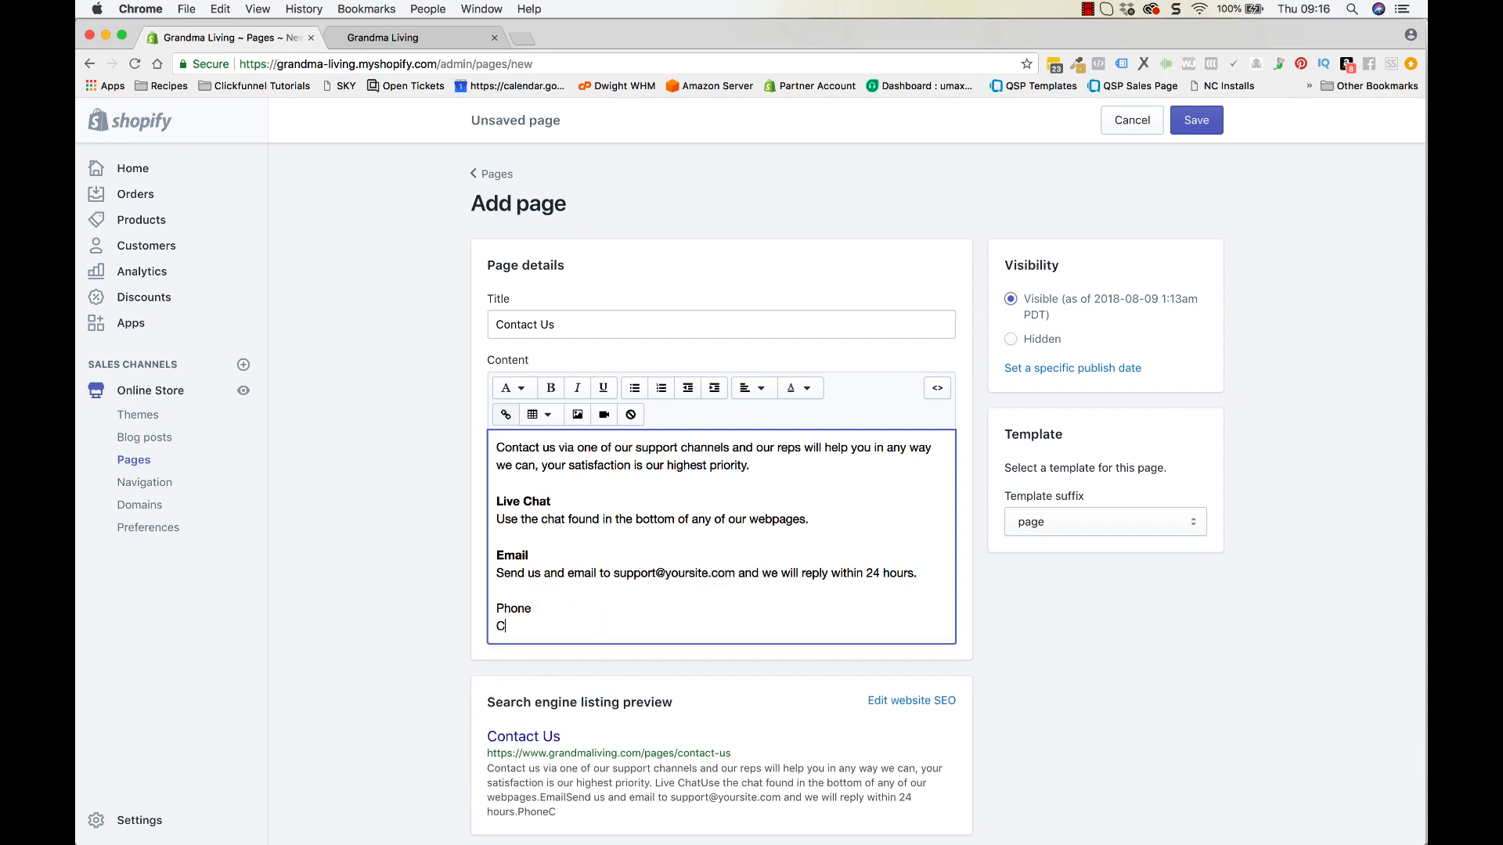
type("all us ")
type("anytime")
key("BackSpace")
key("BackSpace")
key("BackSpace")
key("BackSpace")
key("BackSpace")
key("BackSpace")
key("BackSpace")
key("BackSpace")
key("BackSpace")
key("BackSpace")
key("BackSpace")
key("BackSpace")
key("BackSpace")
key("BackSpace")
Step: Under the Phone heading, write "Call us toll free on", the support phone number and "9am-5pm Mon-Fri EST.", followed by blank space
type("Call us toll free on")
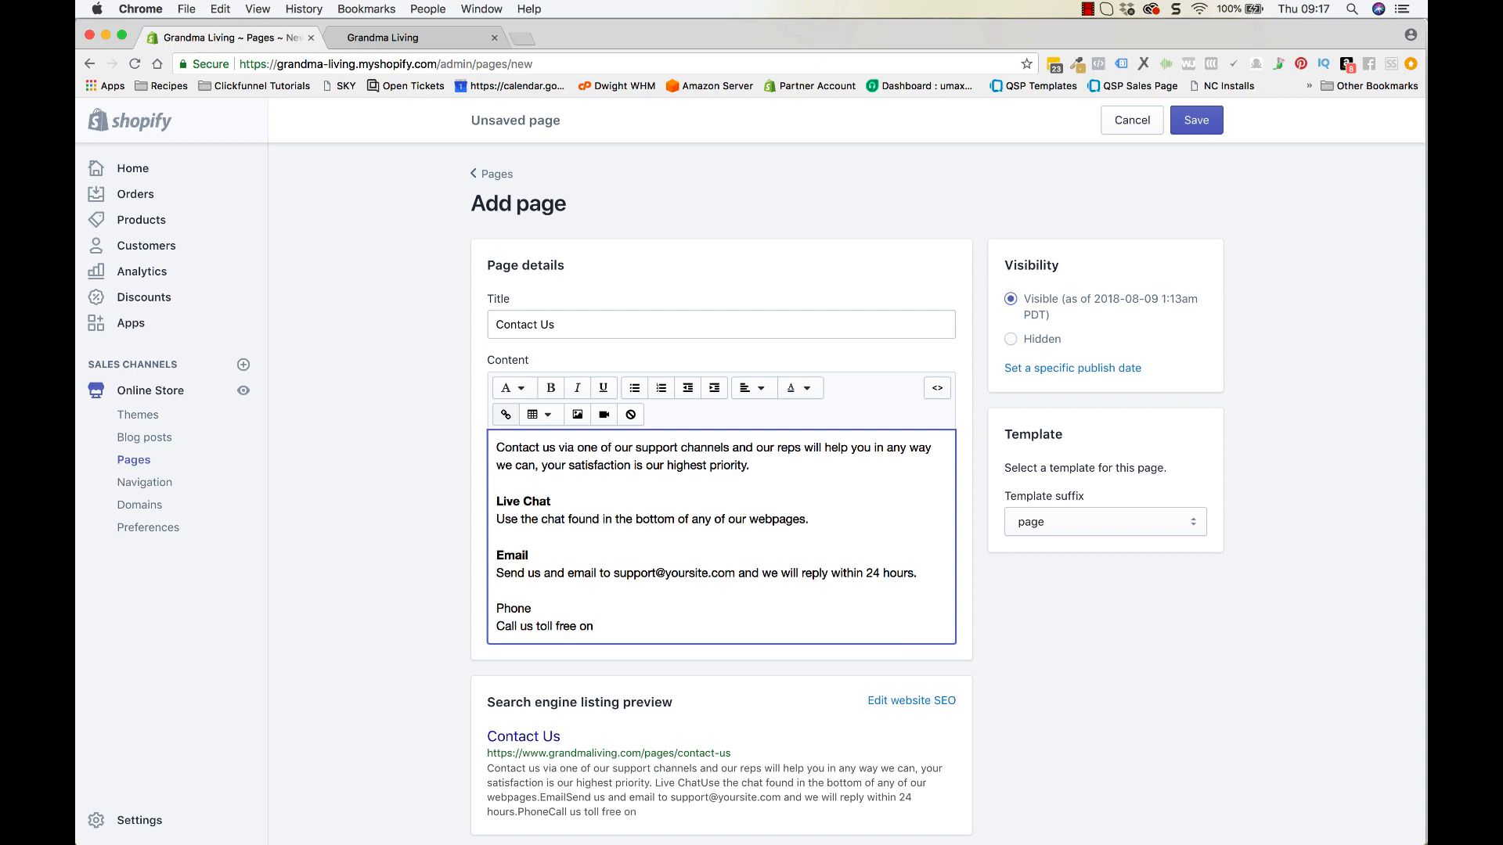
type("(123) 456 789")
type("9")
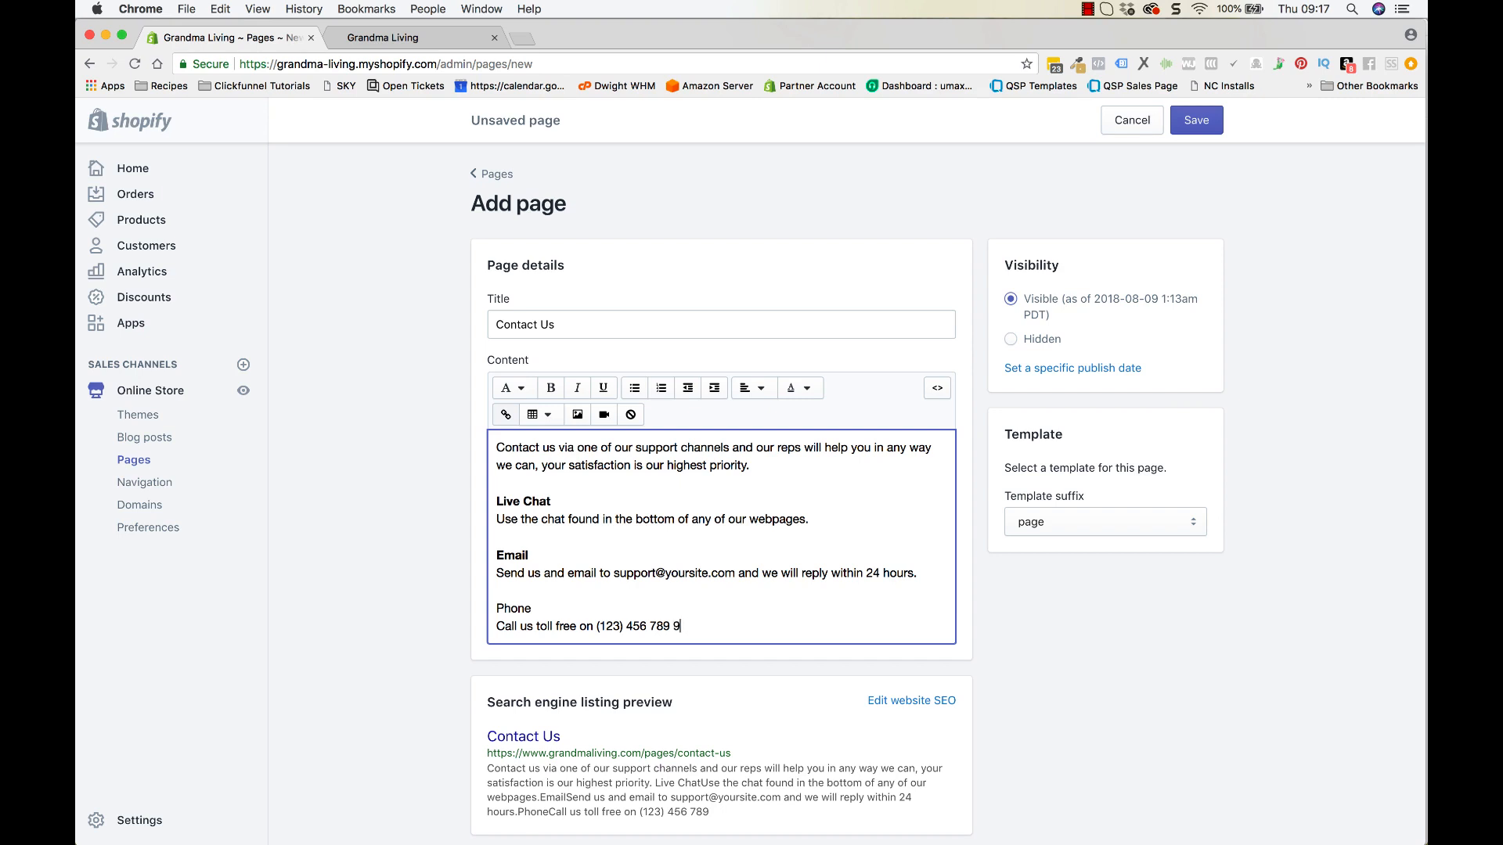
type("am-5pm Mon-Fri EST")
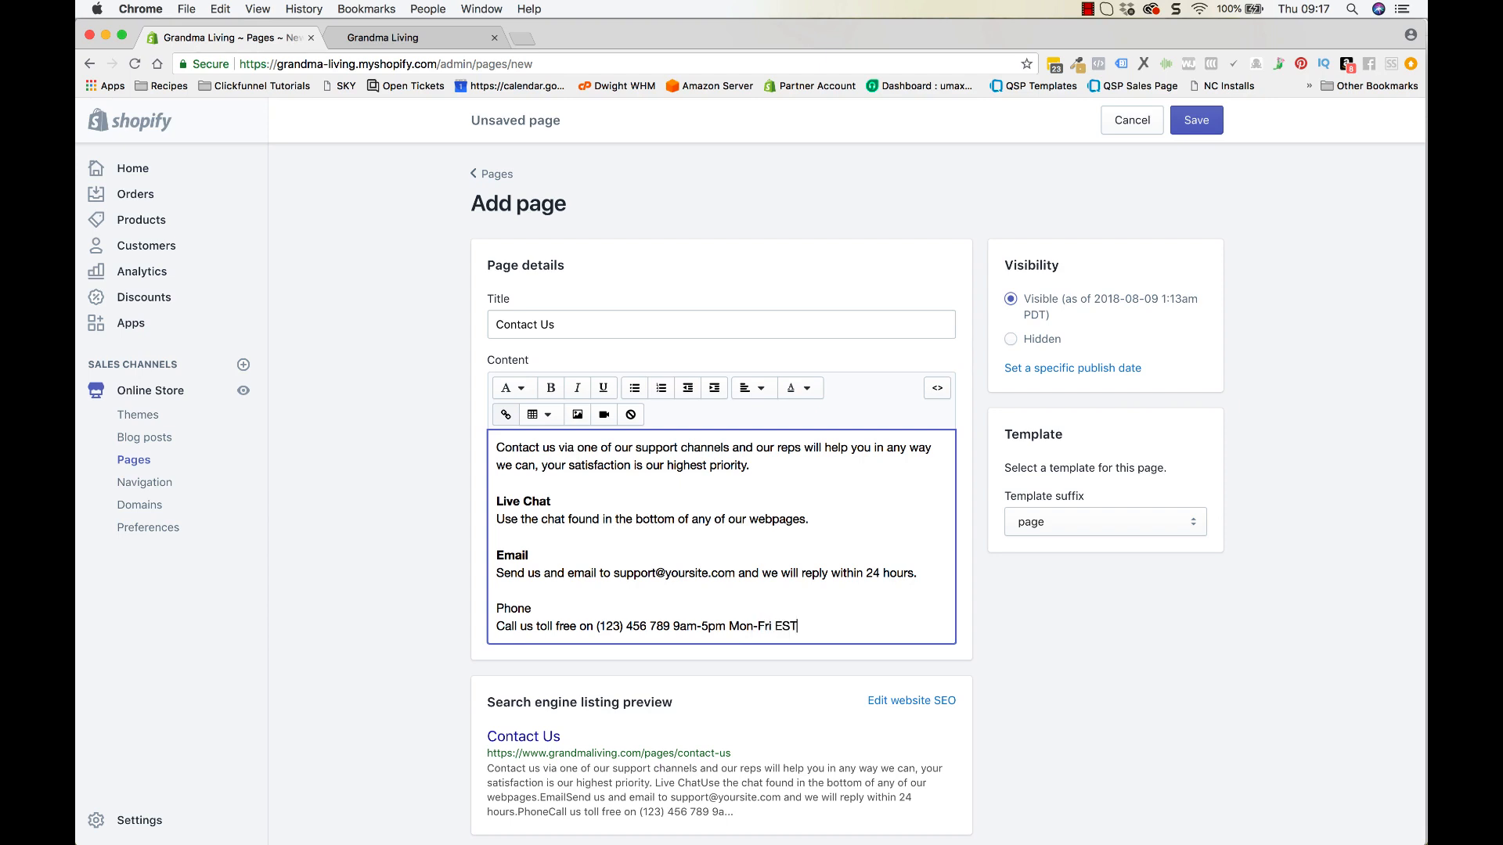
type(".")
key("Return")
key("Return")
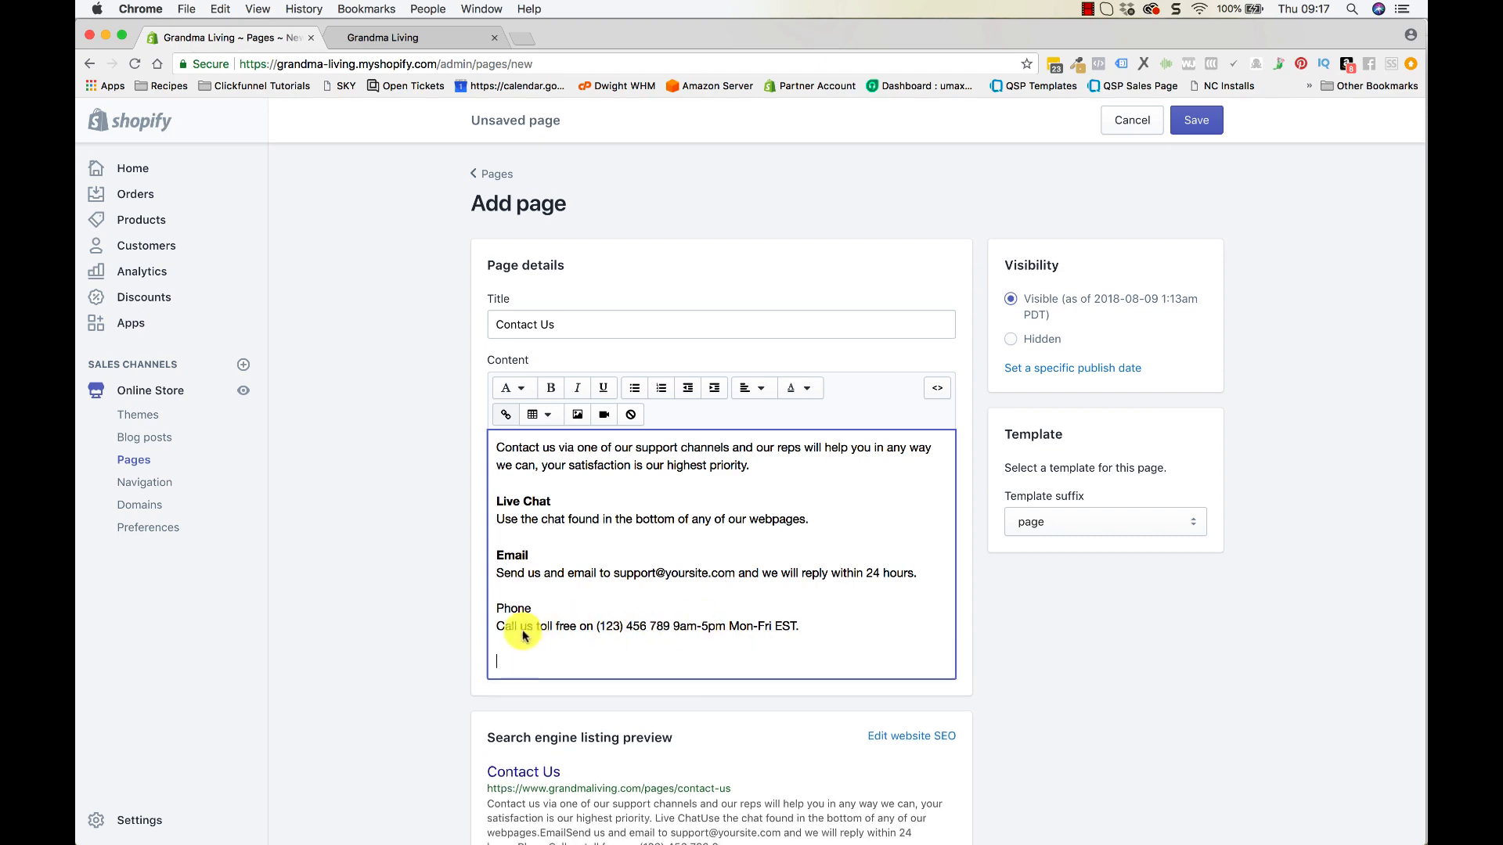
Step: Make the "Phone" heading in the page content bold
left_click_drag(497, 608, 543, 612)
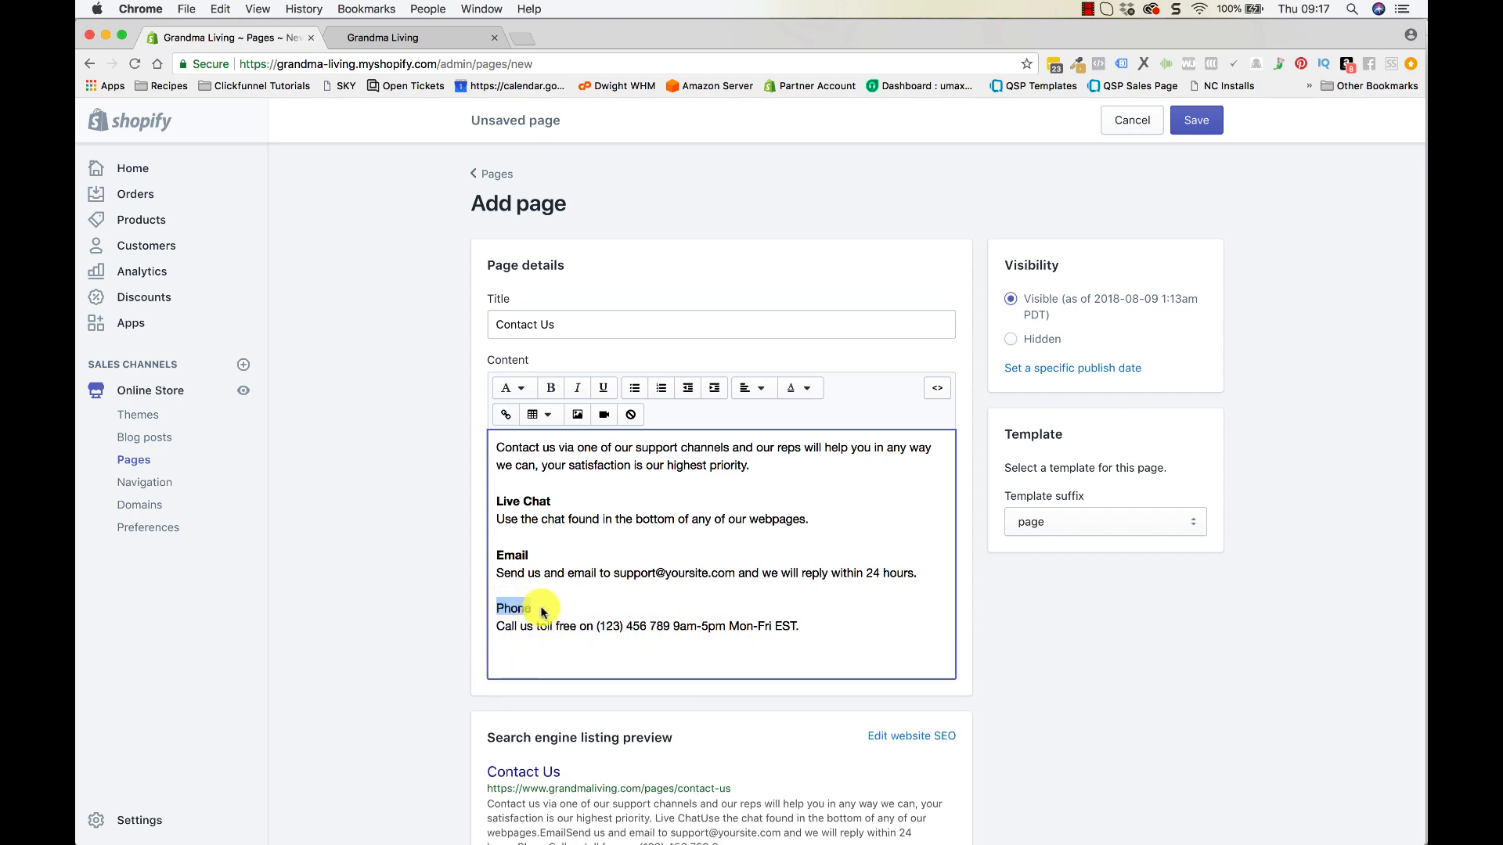
key("super+b")
Step: Add a bold "By Post" heading below the phone text, leaving a blank line between them
left_click(802, 623)
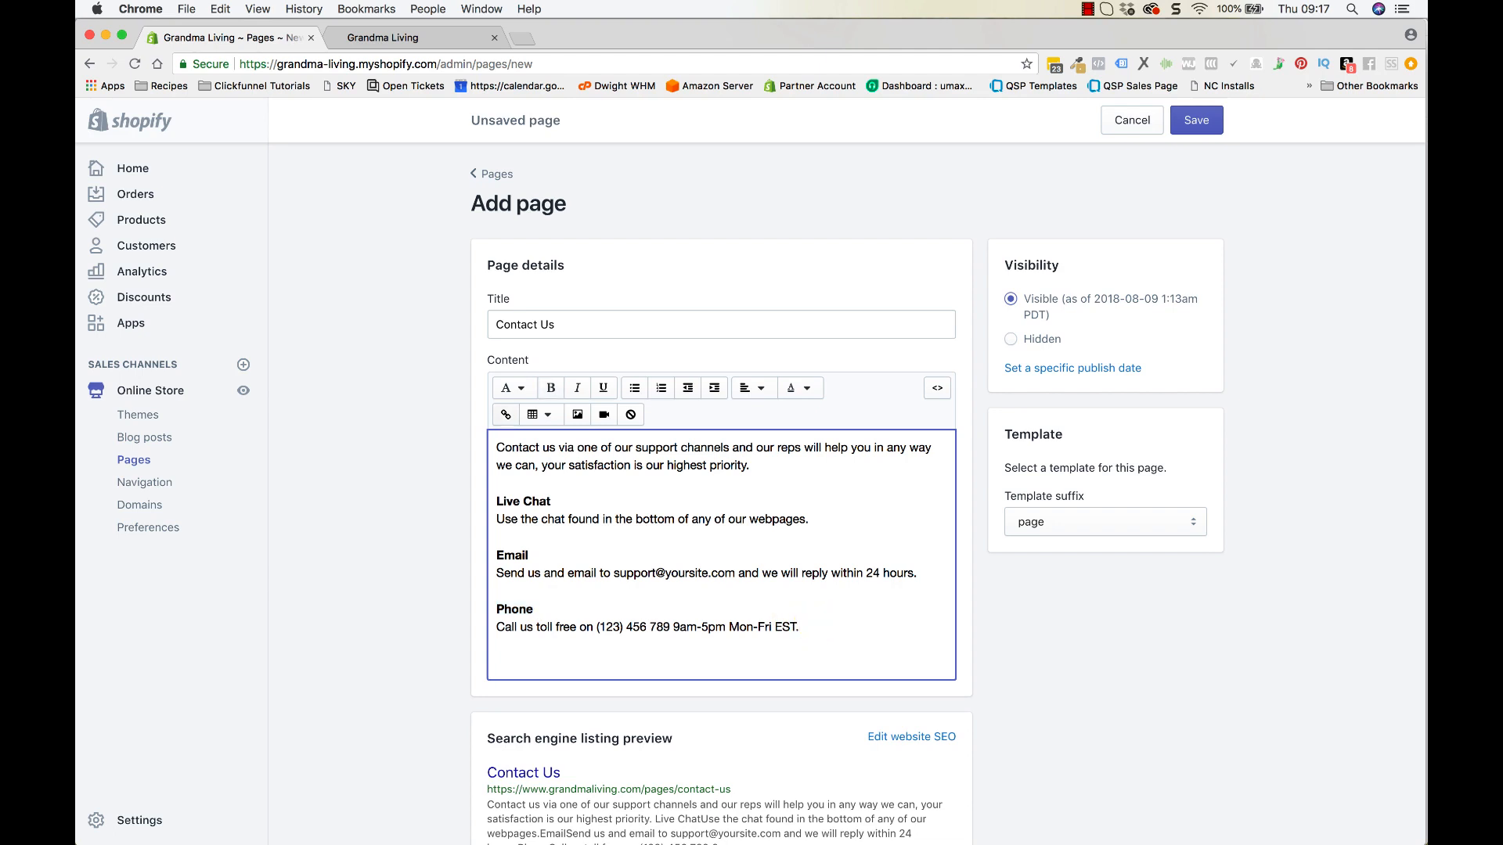
key("Return")
key("Return")
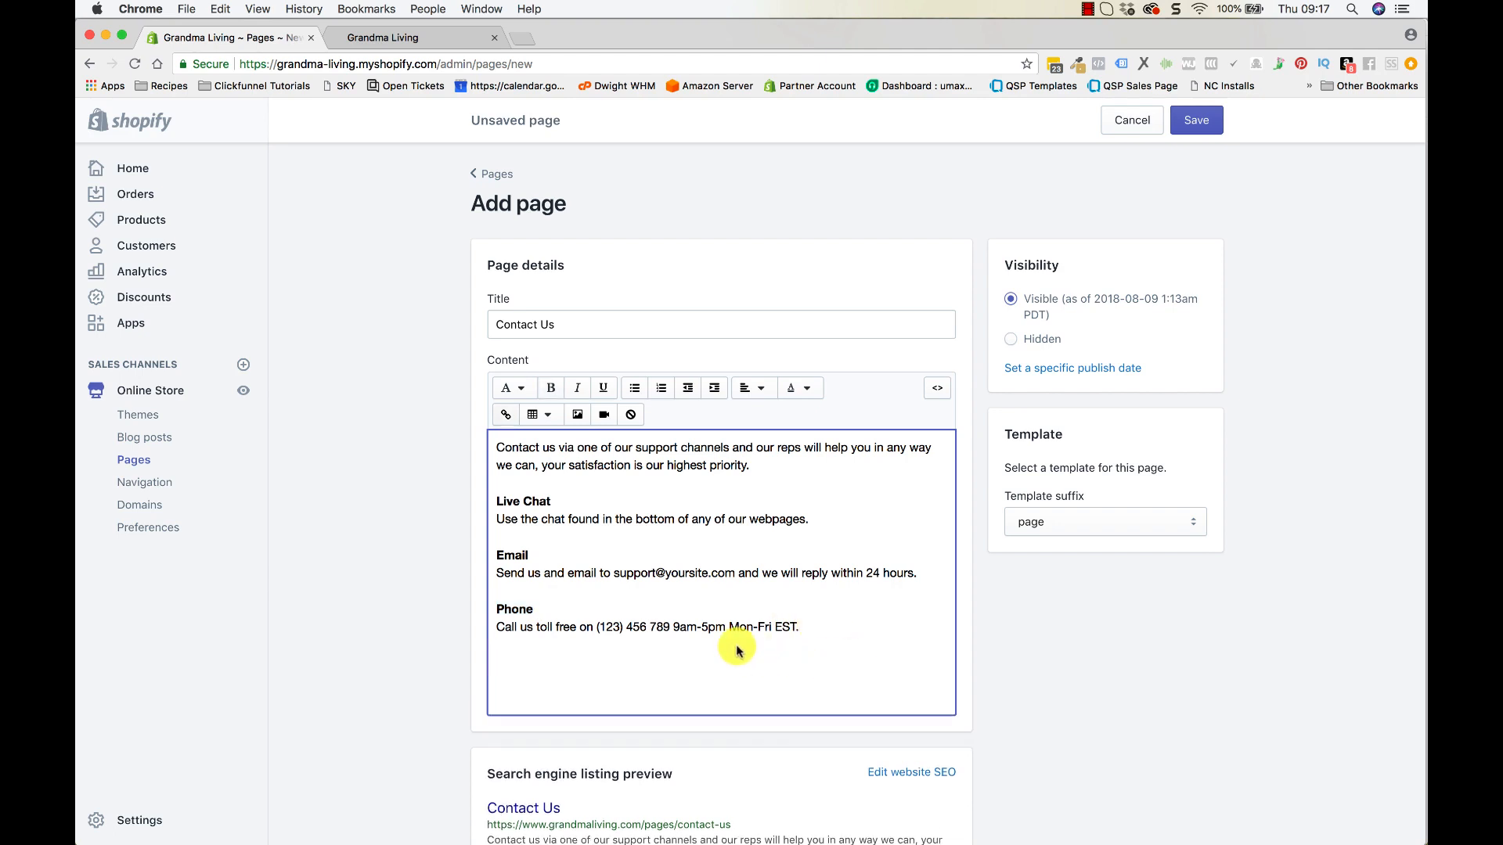
type("By Post")
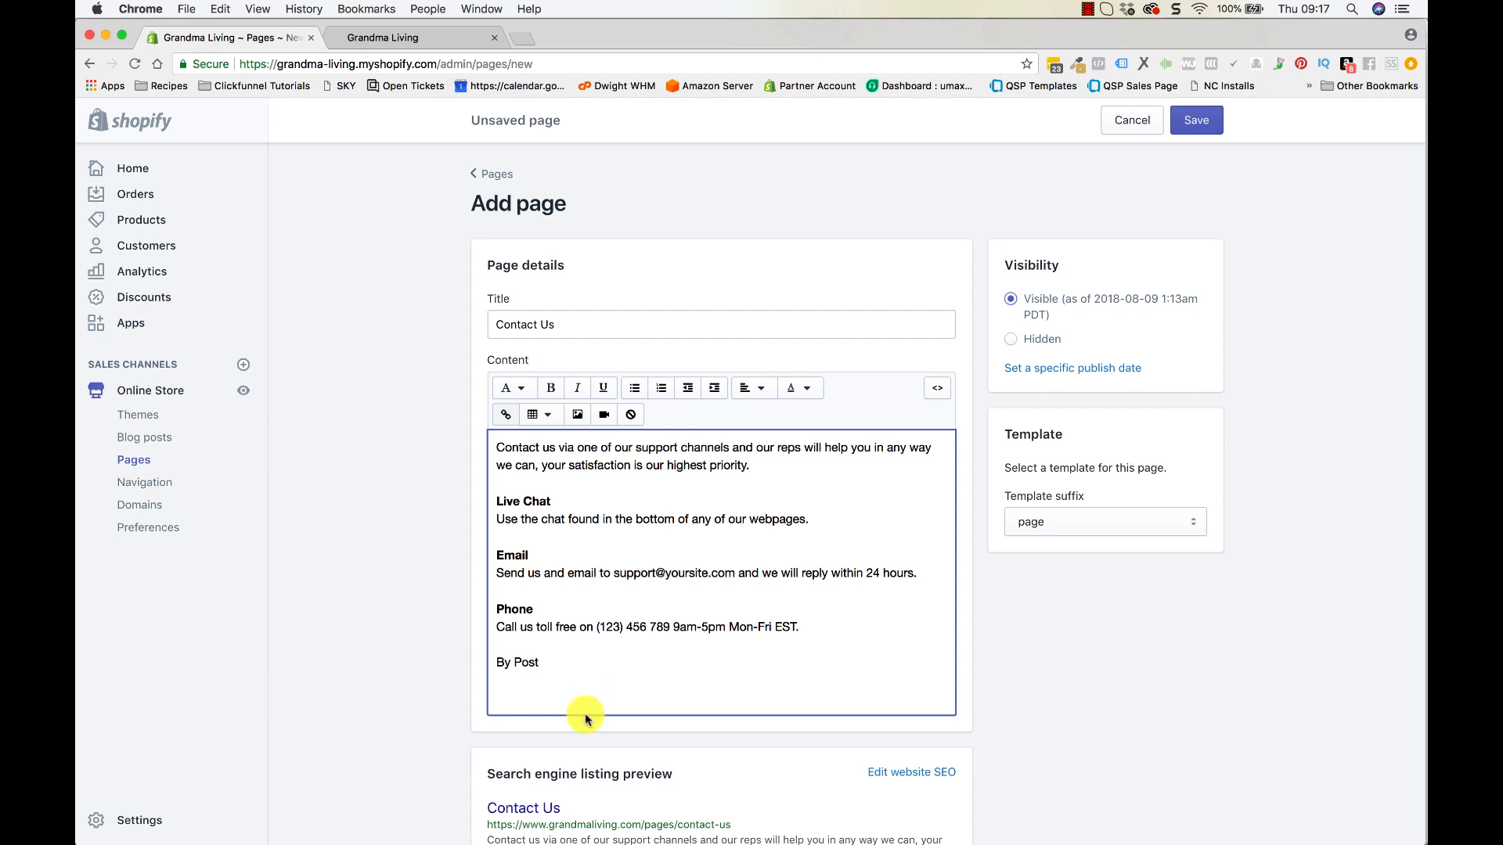
left_click_drag(497, 663, 552, 663)
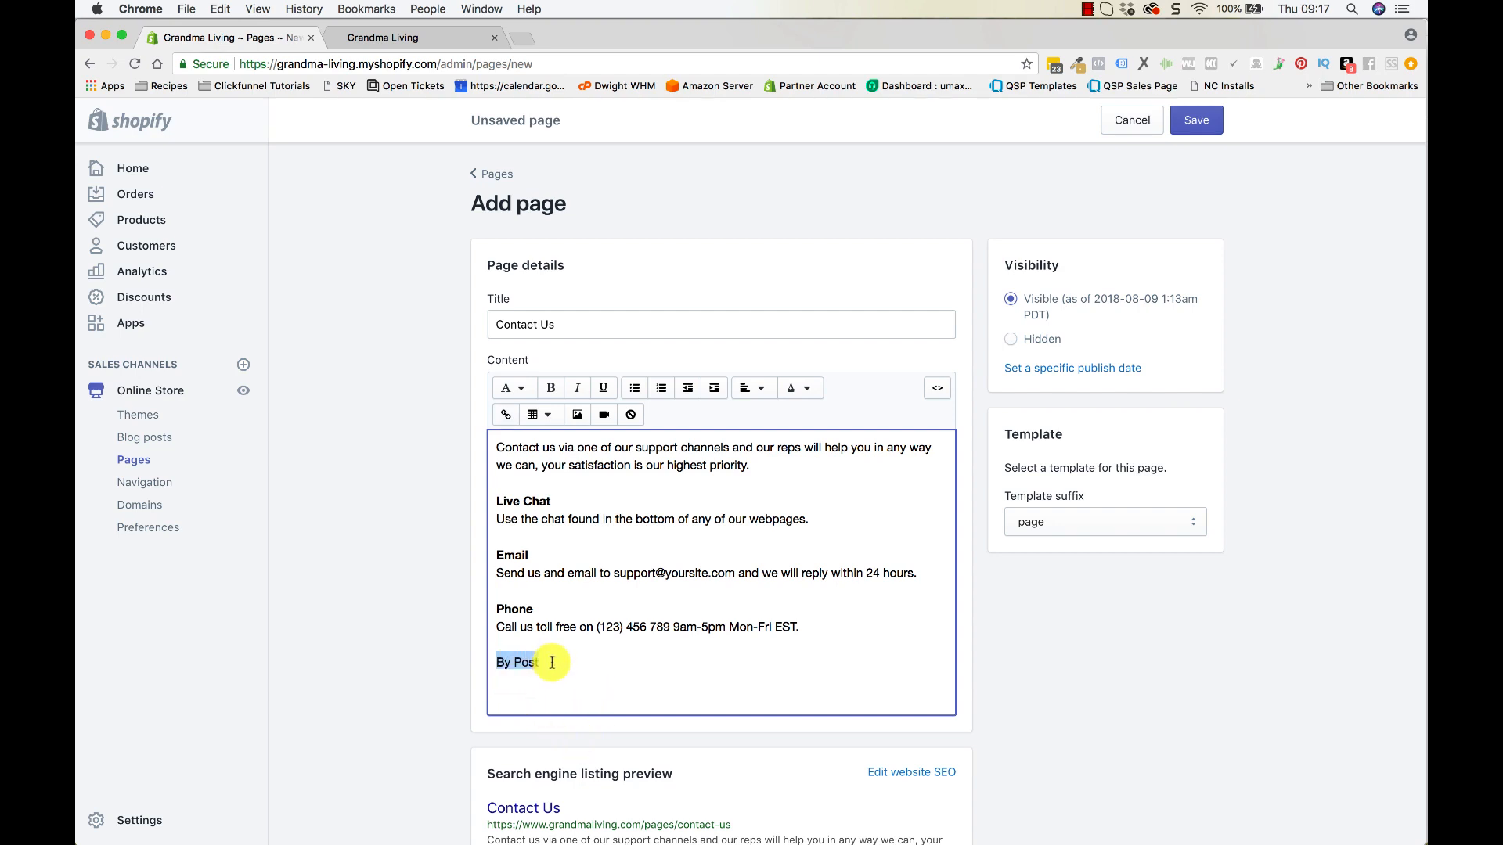
key("super+b")
left_click(552, 662)
Step: Add "Your business address." in non-bold text under the By Post heading, followed by two blank lines
key("Return")
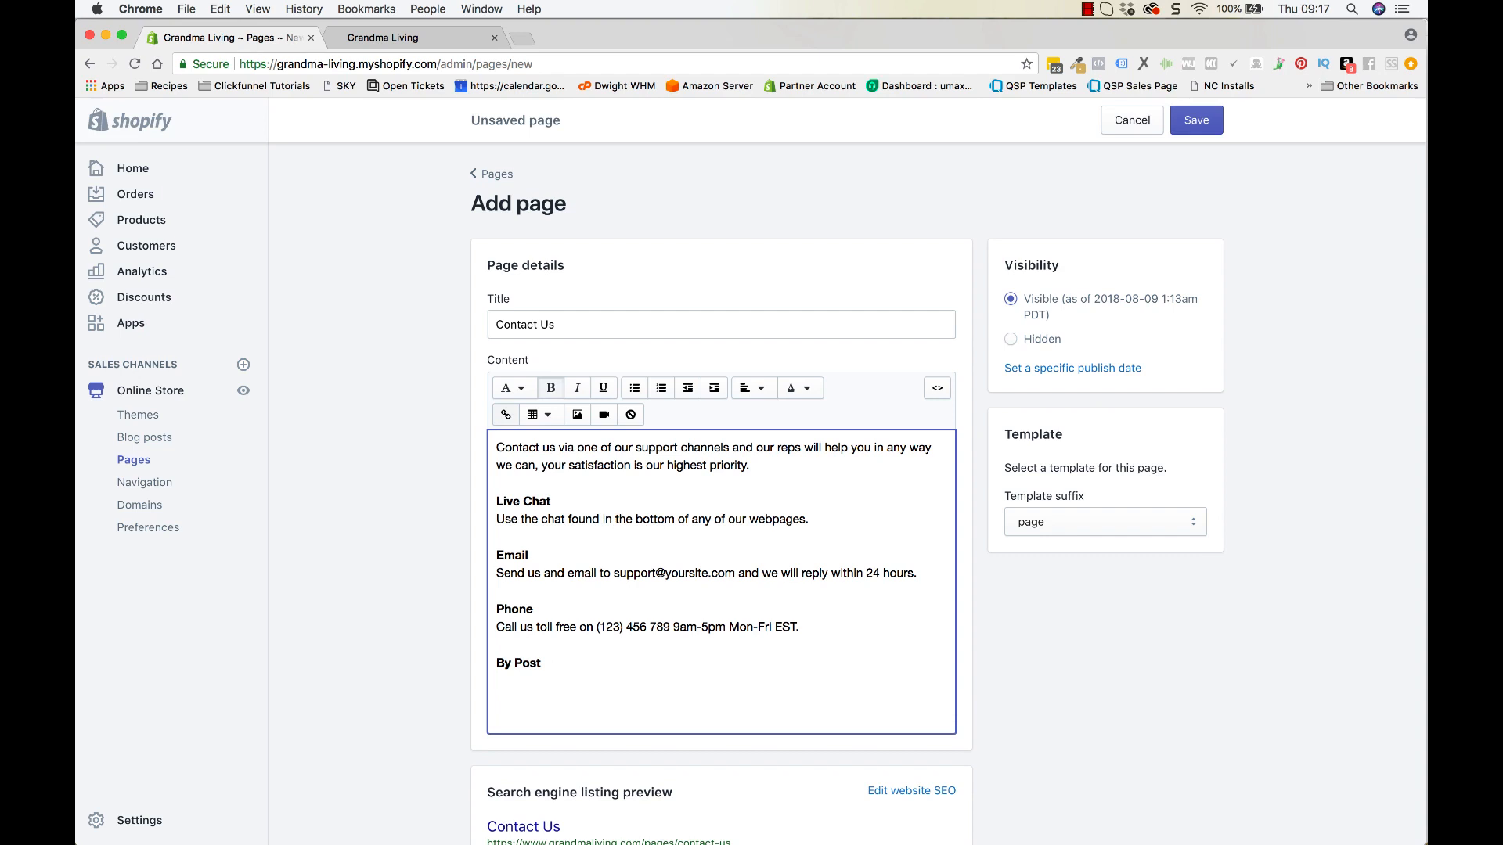
key("super+b")
type("Your business address")
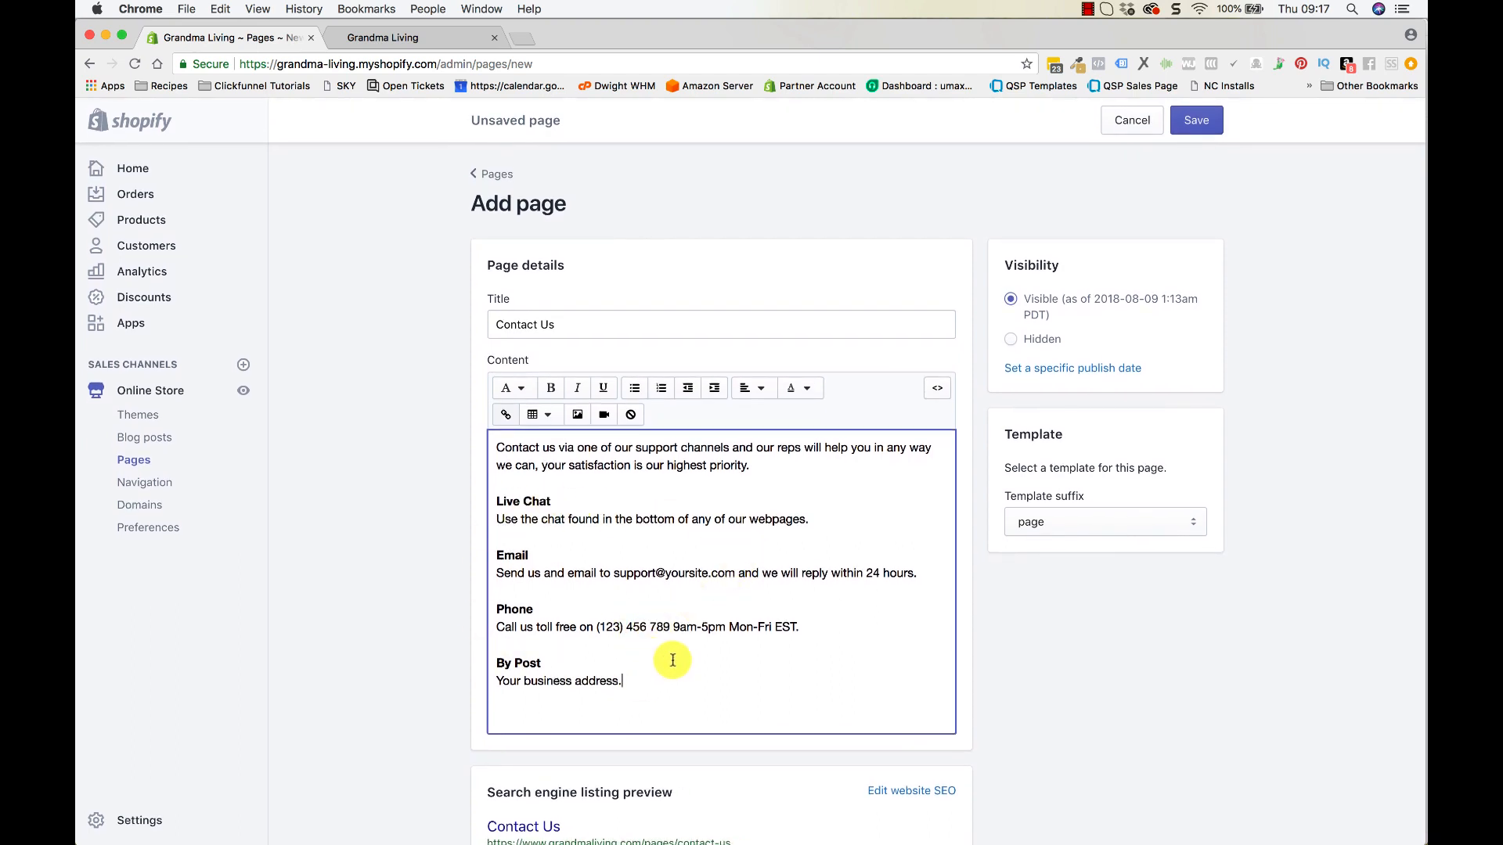
left_click(497, 448)
left_click(628, 678)
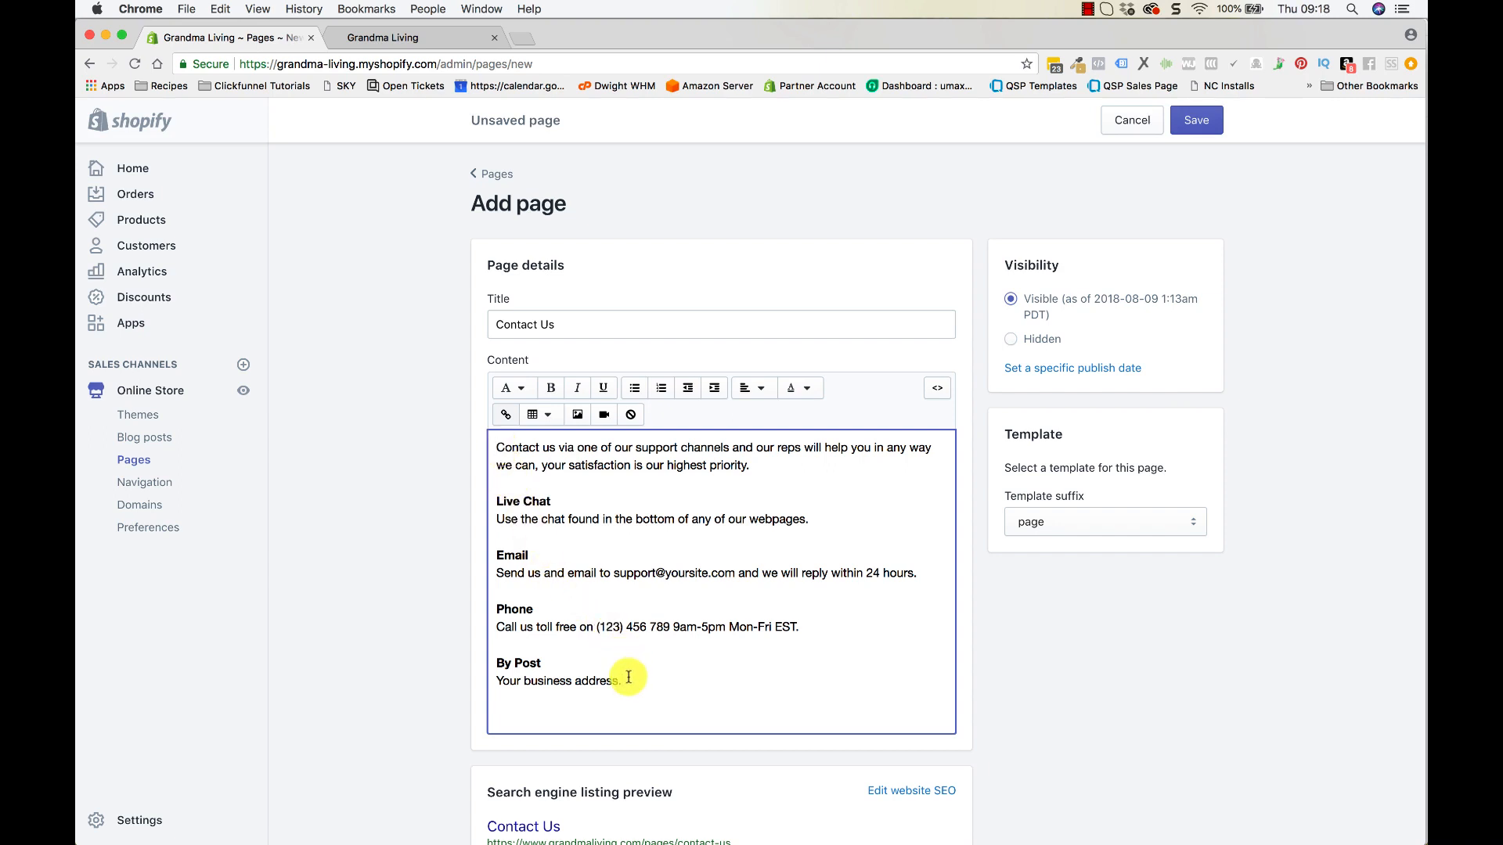
key("Return")
key("Return")
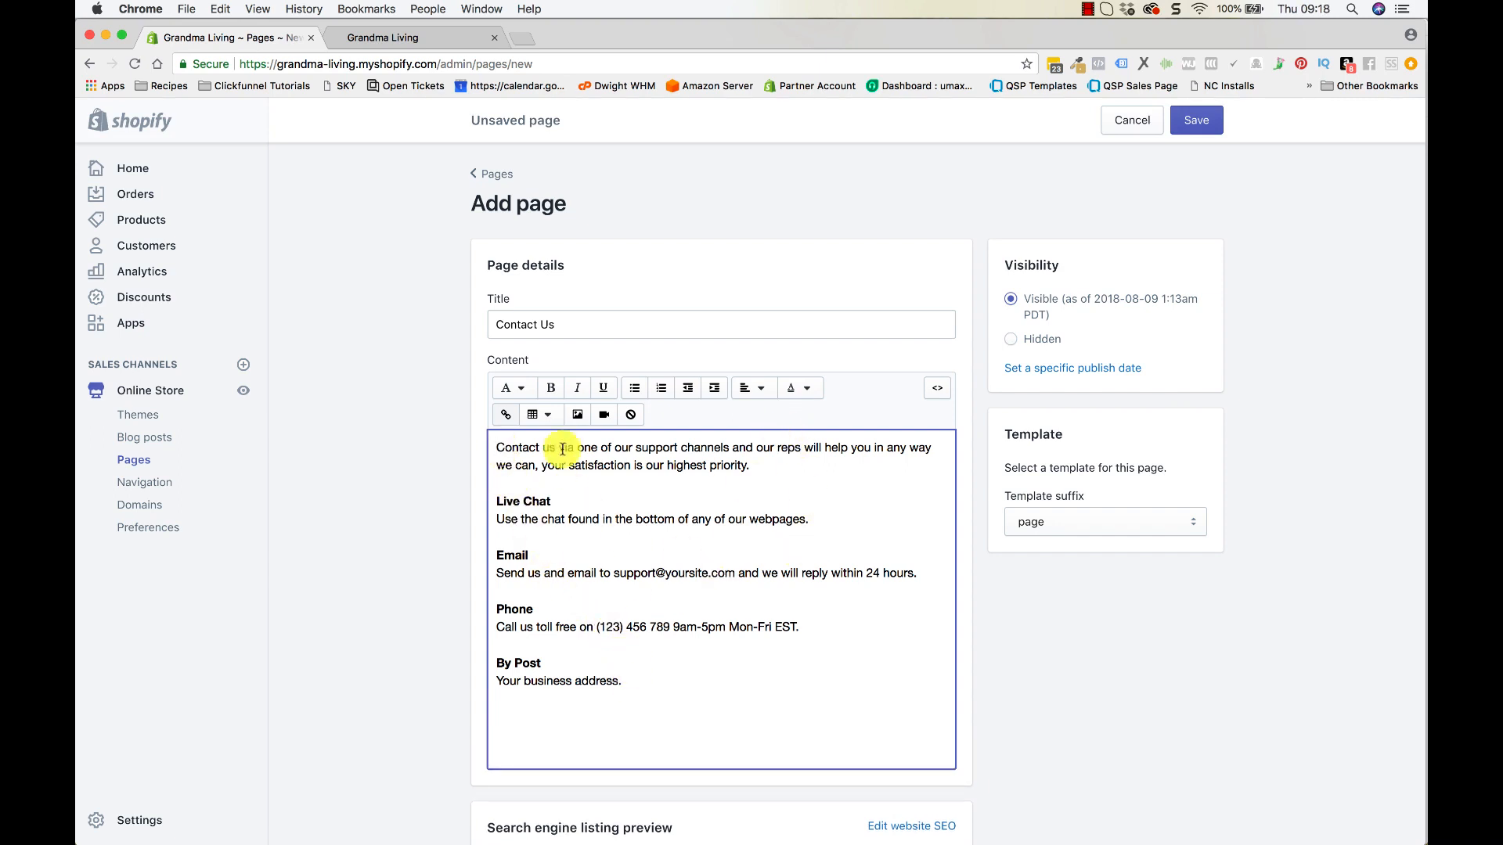
Step: Add three blank lines above the intro paragraph at the start of the page content
left_click(577, 414)
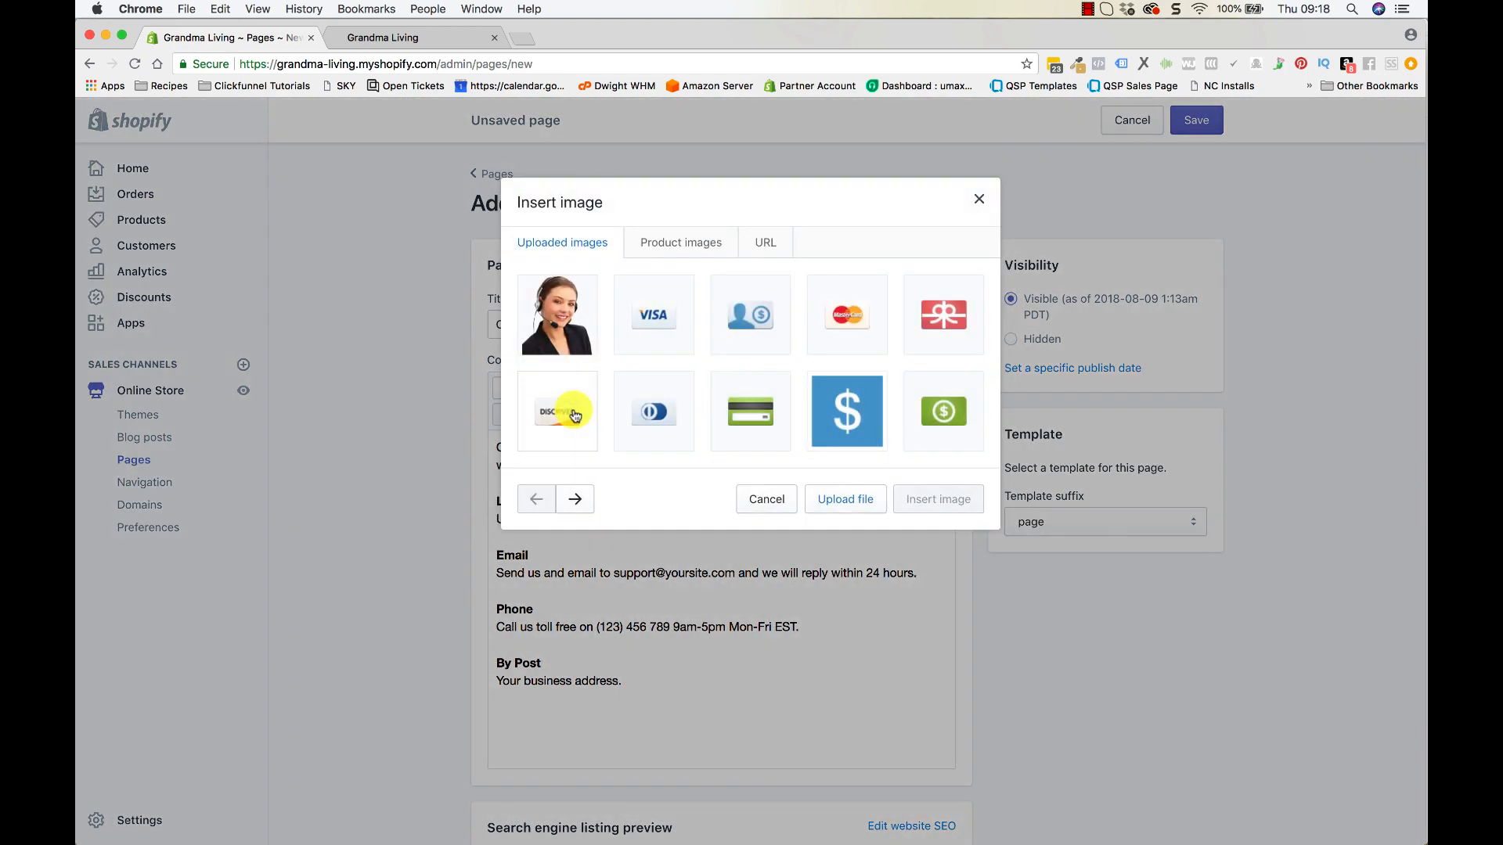
left_click(793, 501)
left_click(497, 443)
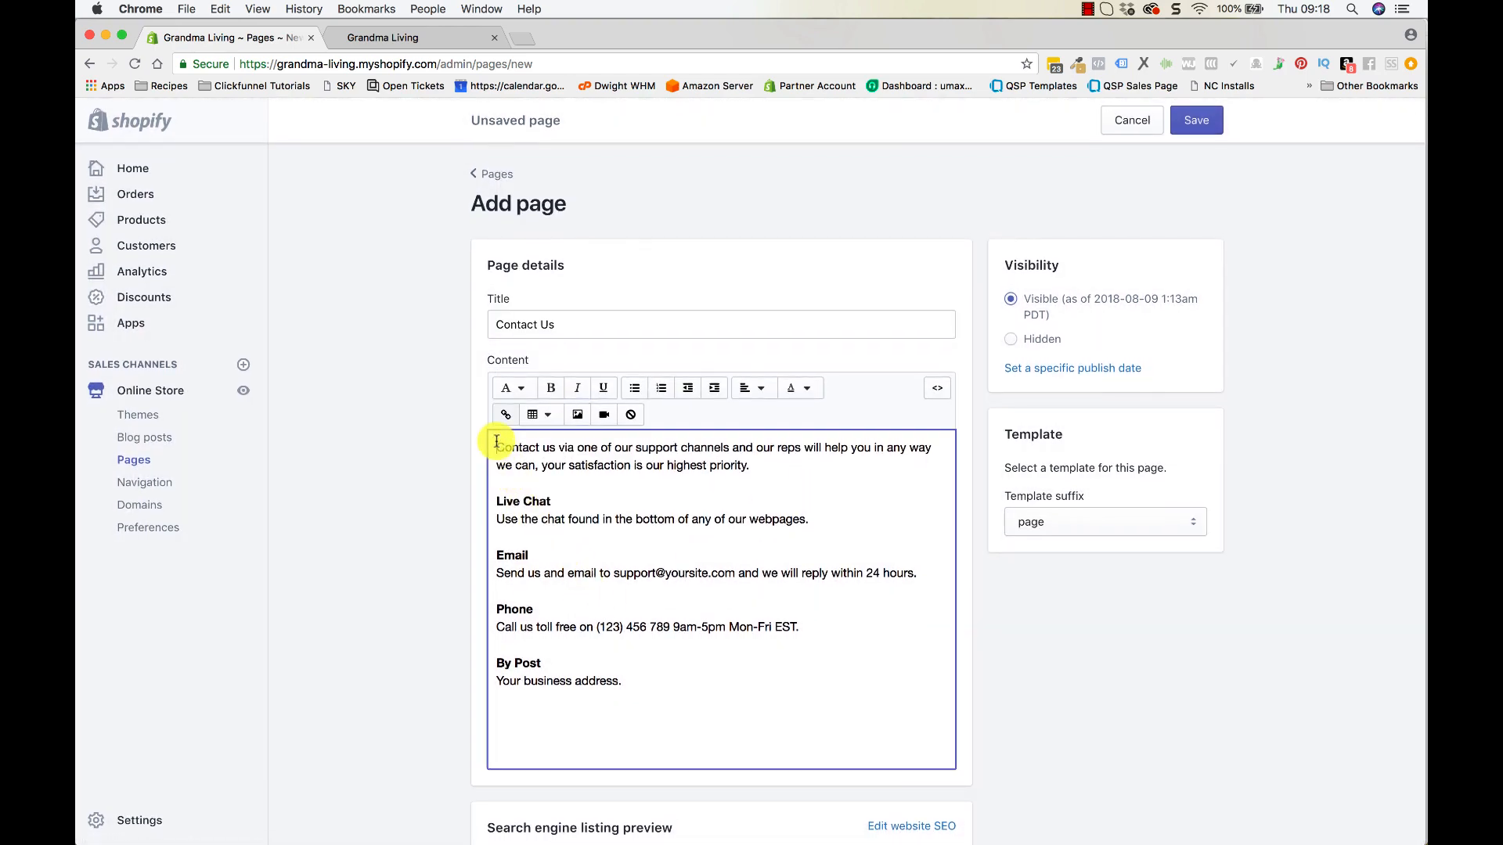
key("Return")
key("Return")
key("Return")
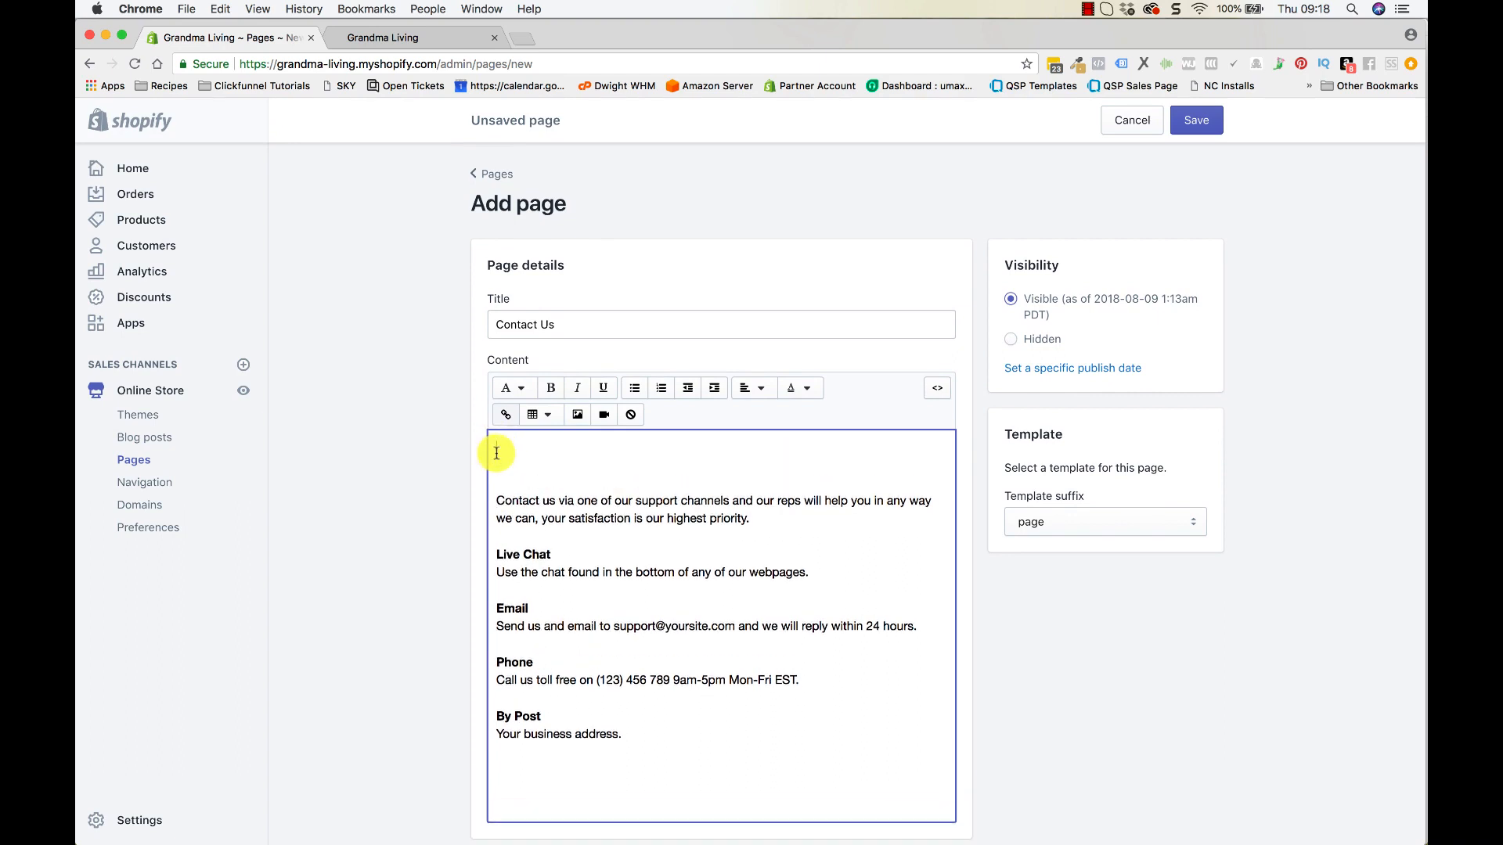
Step: Insert the uploaded image of the woman with a headset above the intro at Small (100x100) size, and remove one blank line beneath it
left_click(577, 414)
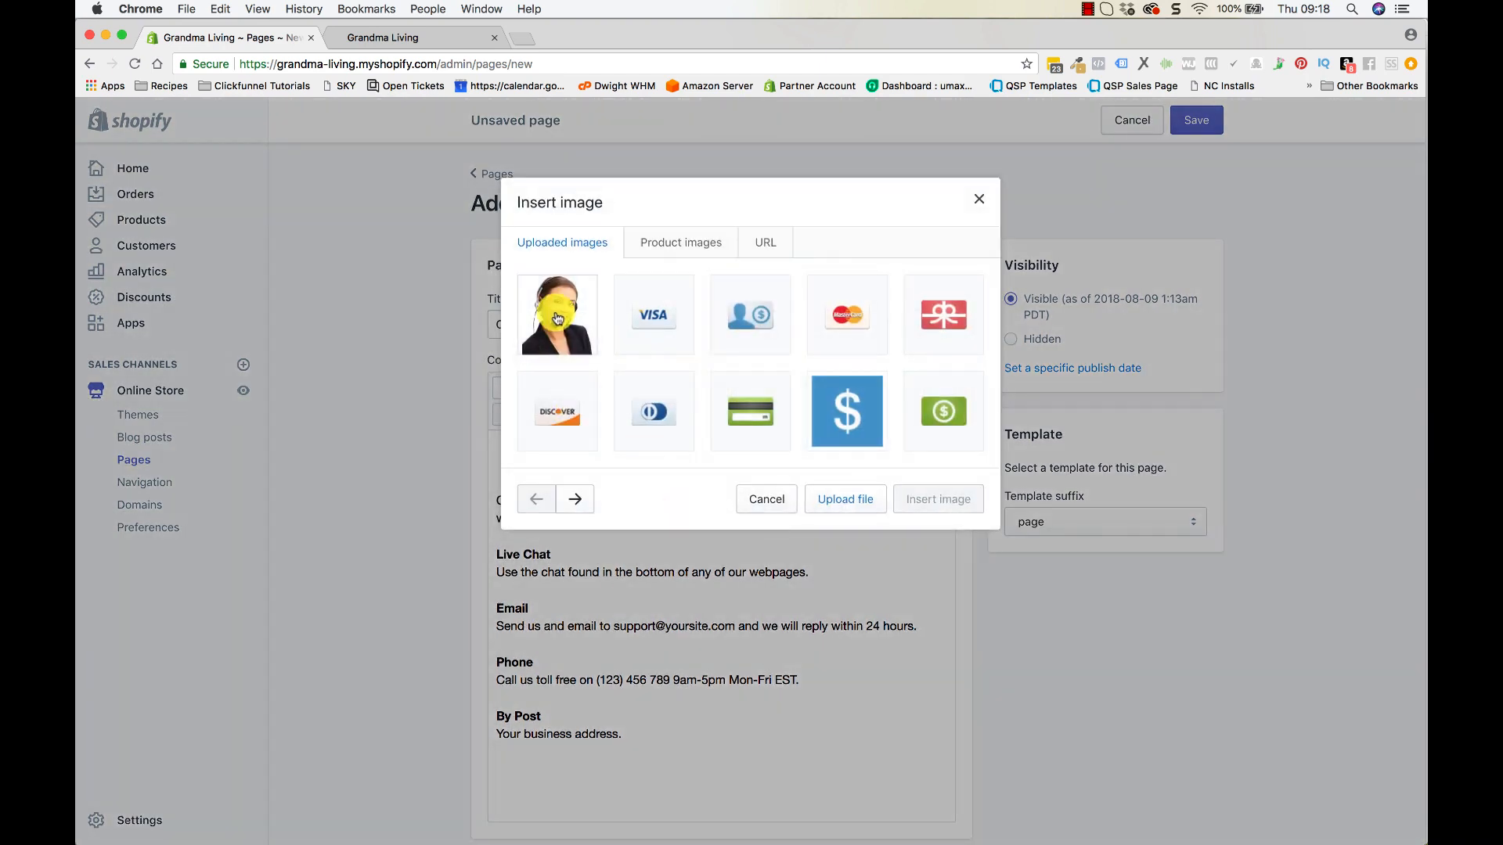
left_click(558, 317)
left_click(691, 567)
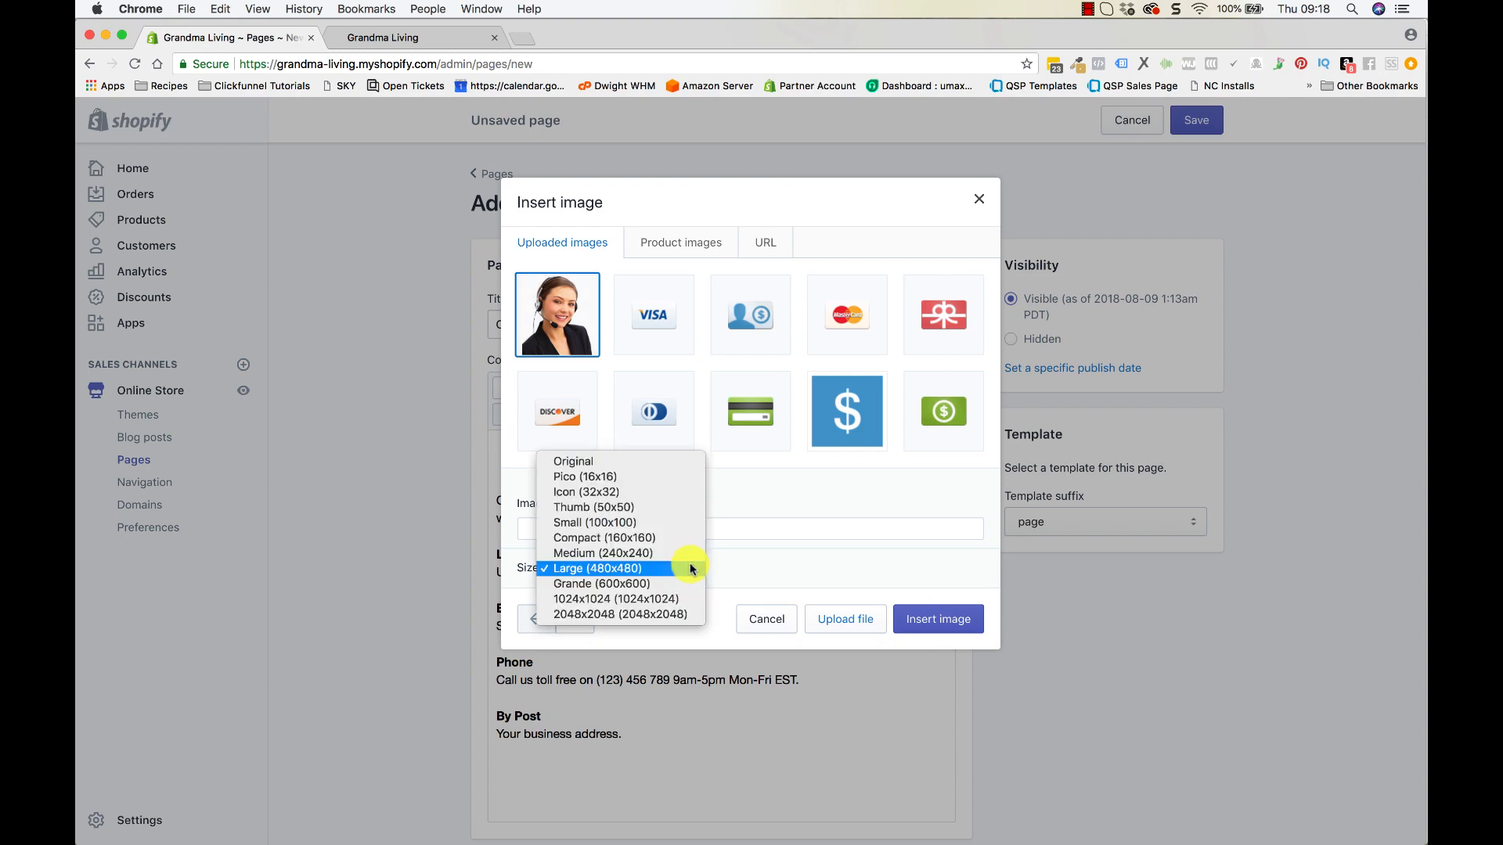
left_click(632, 520)
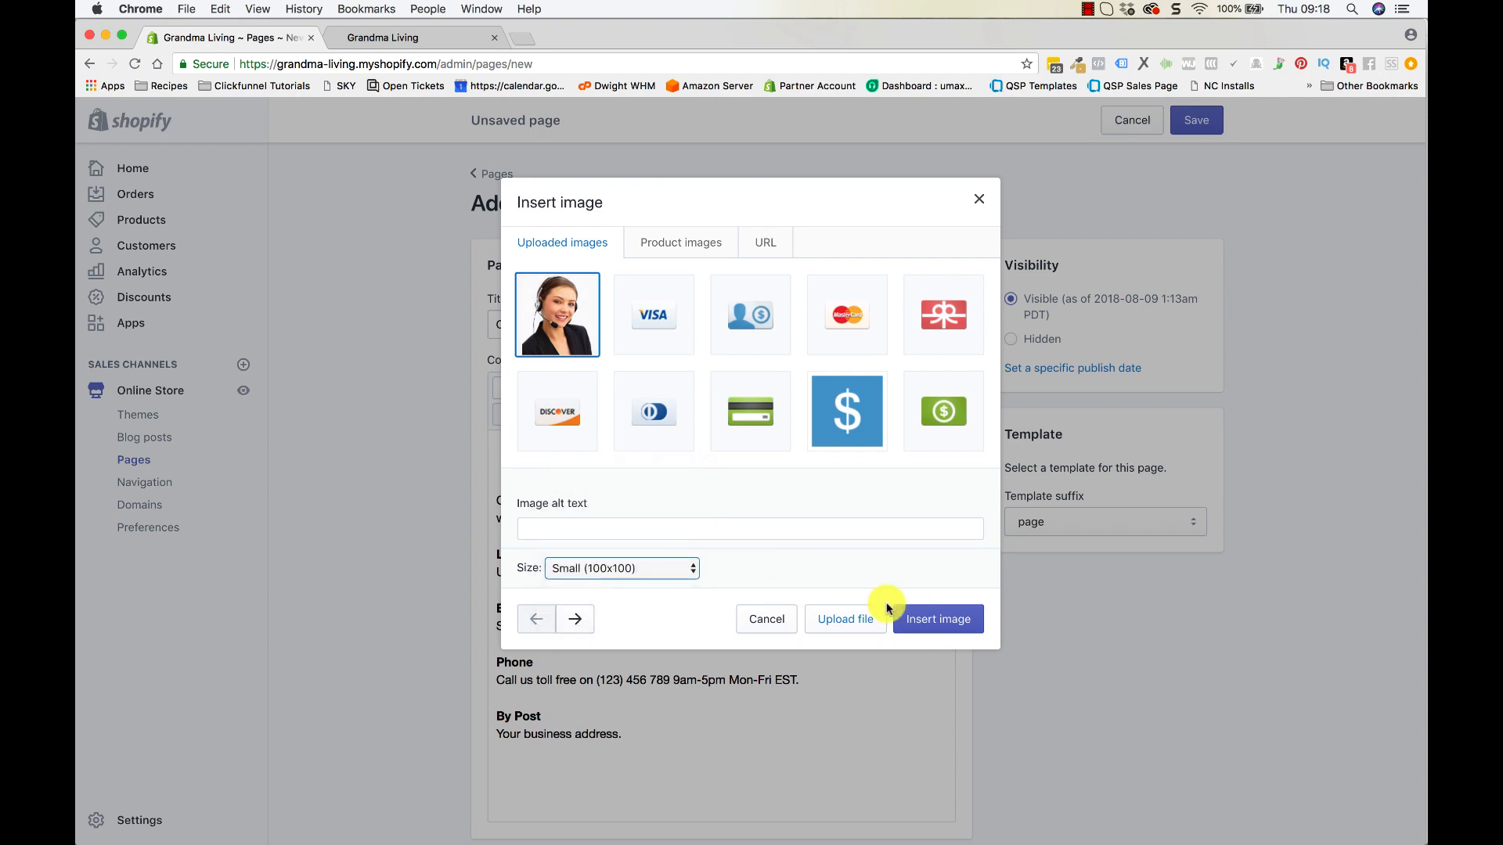
left_click(930, 617)
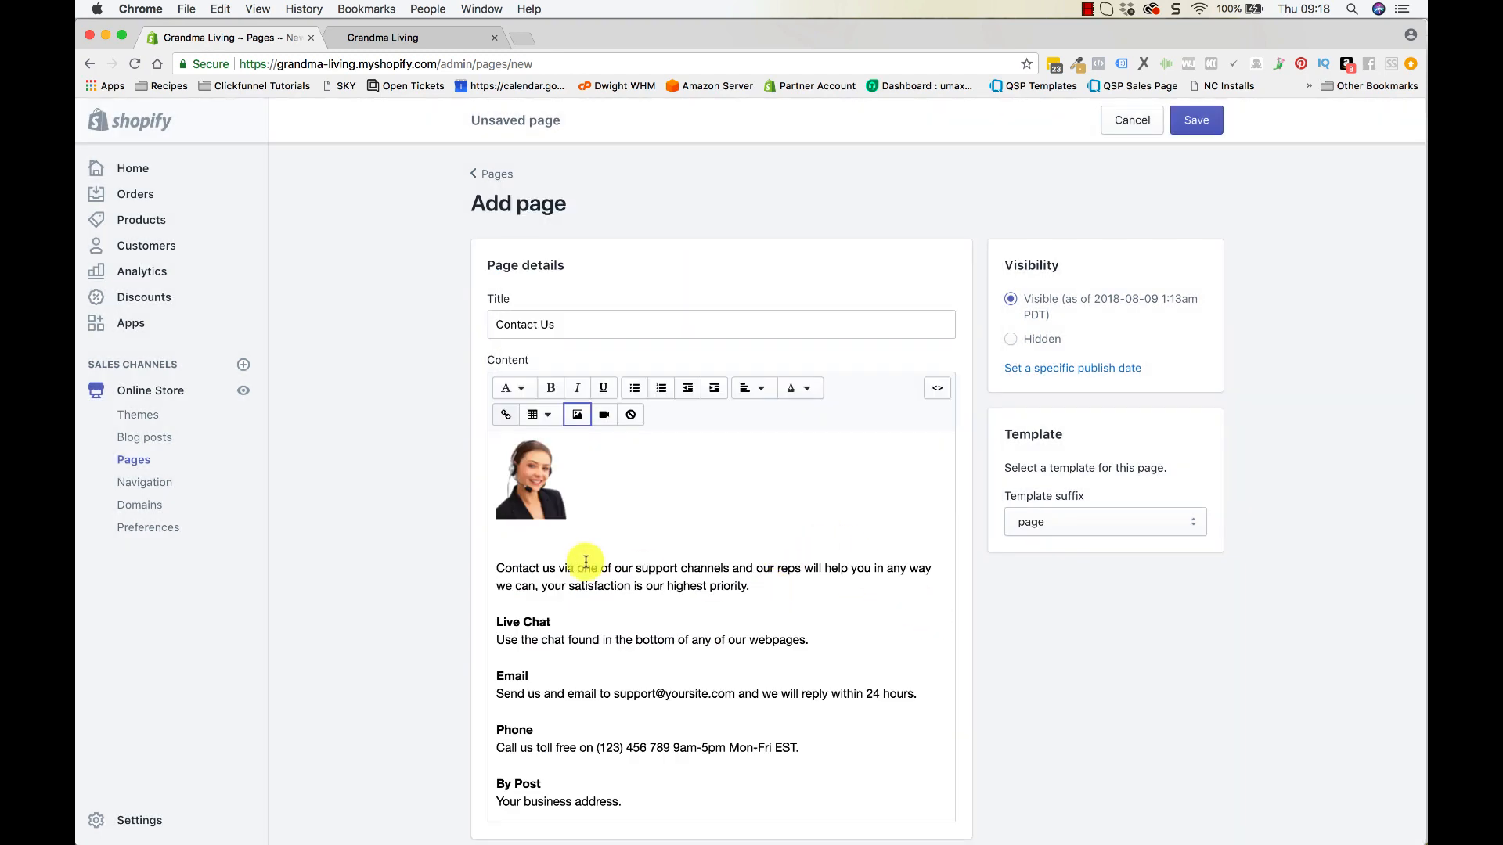
left_click(496, 568)
key("BackSpace")
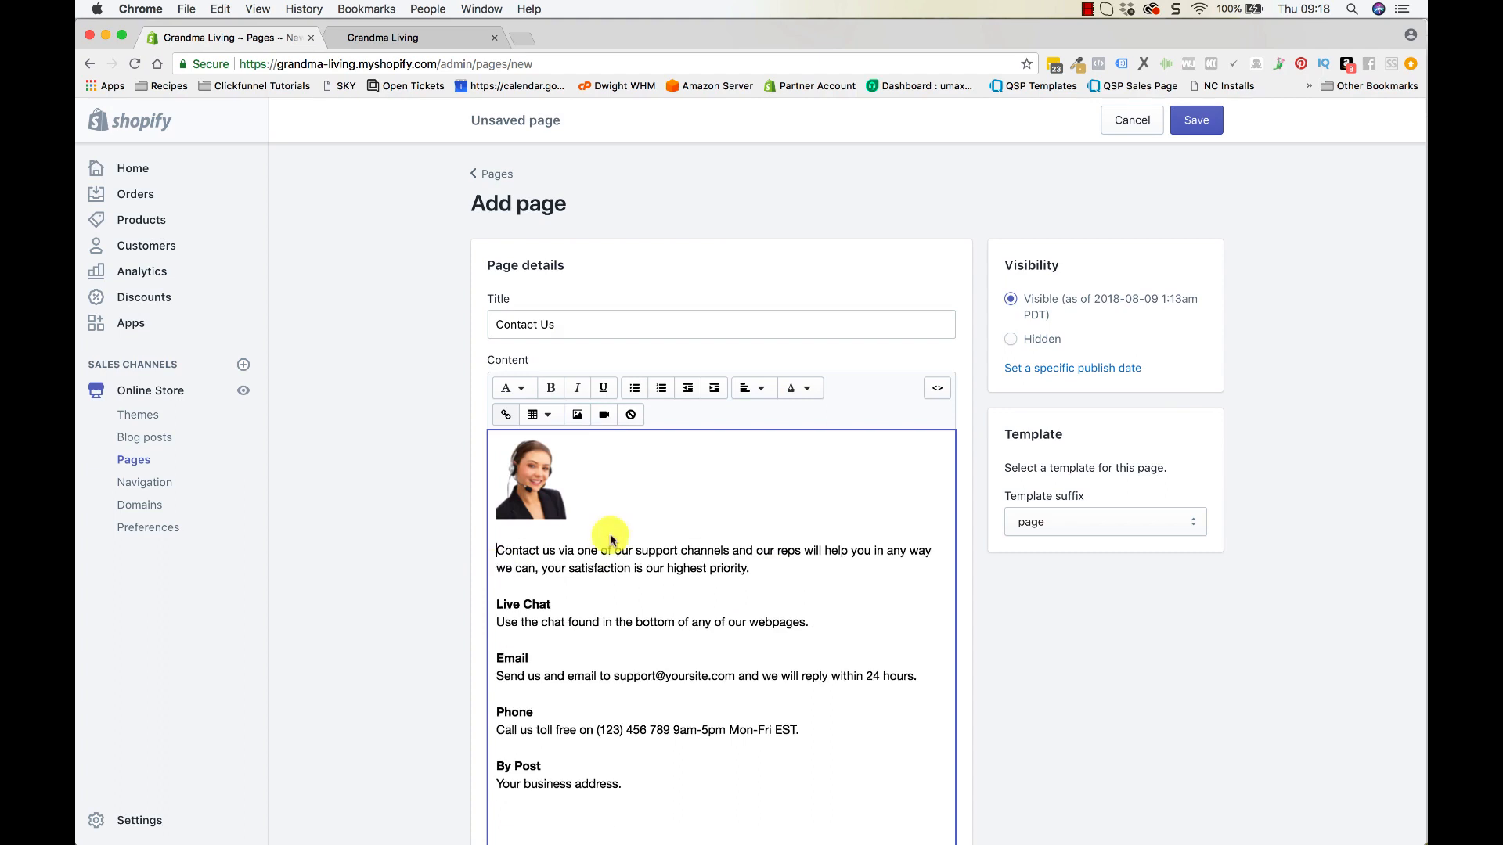
Step: Review the page content, checking the image, intro text and the Live Chat, Email, Phone and By Post sections
scroll(674, 657, "down", 1)
left_click(622, 761)
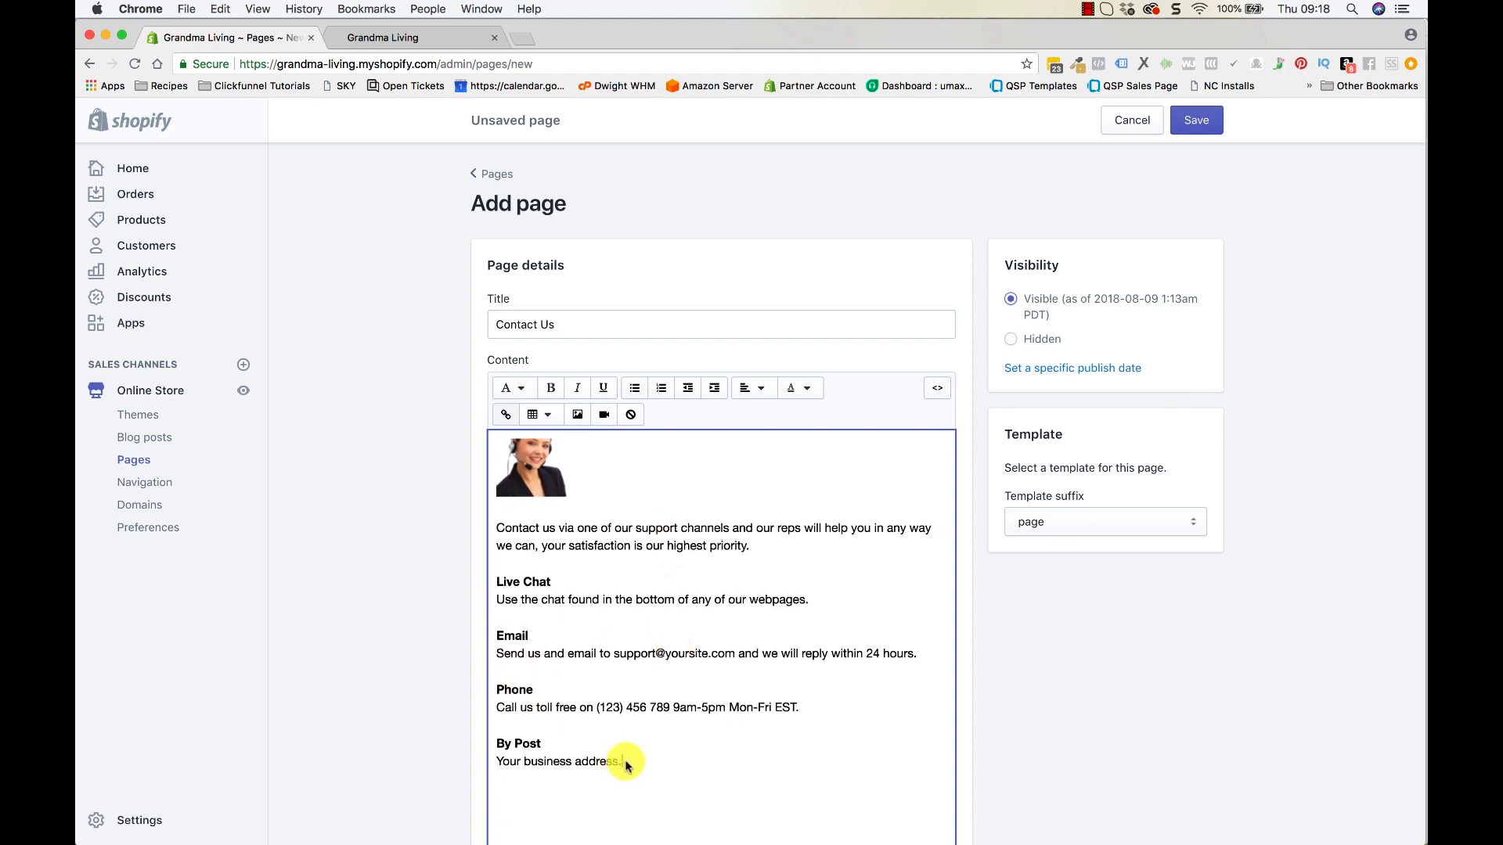
scroll(642, 622, "up", 1)
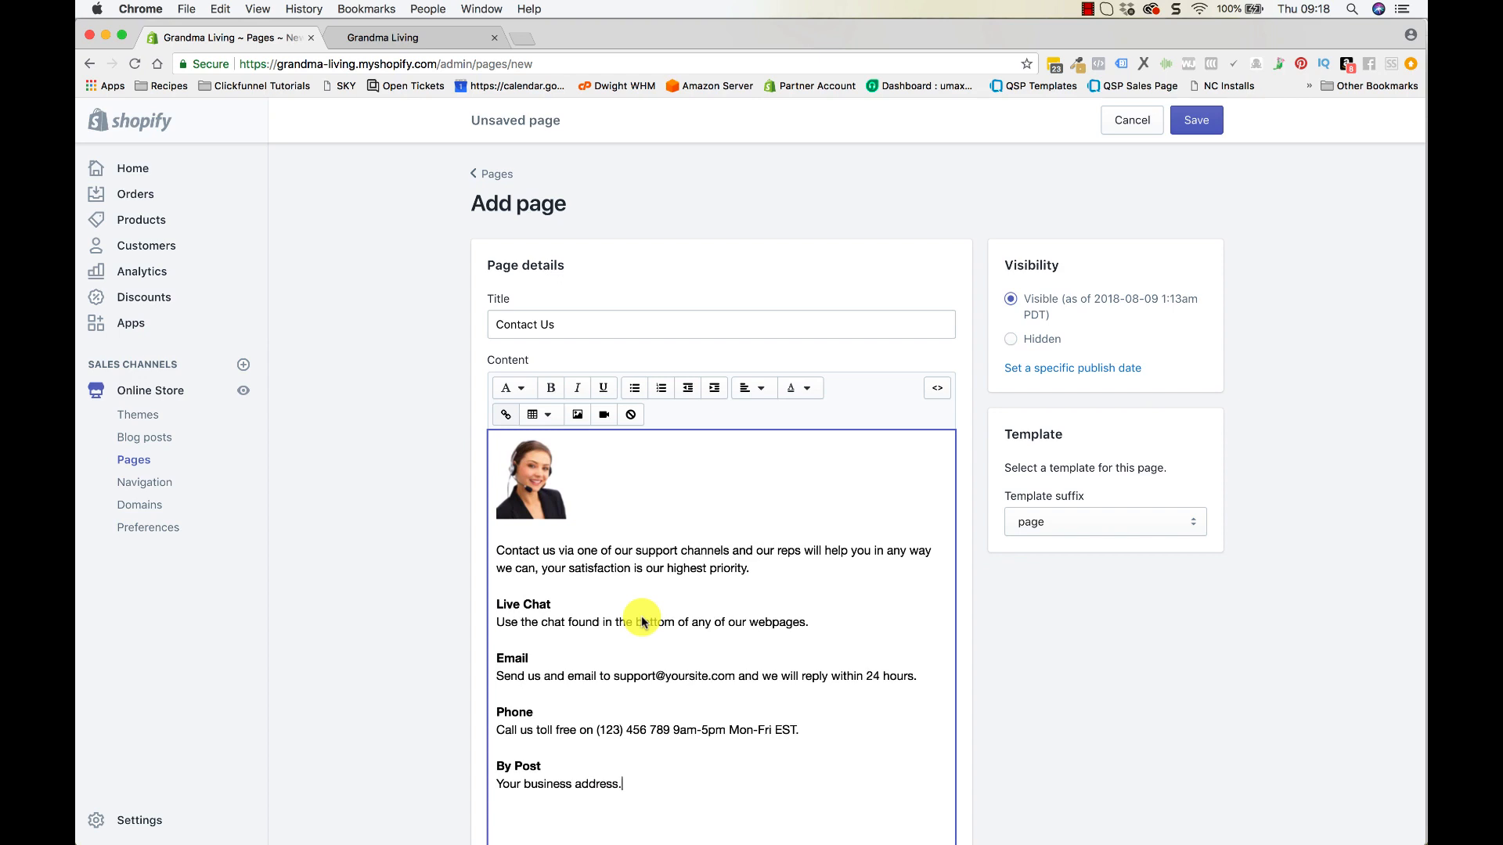
scroll(771, 633, "down", 1)
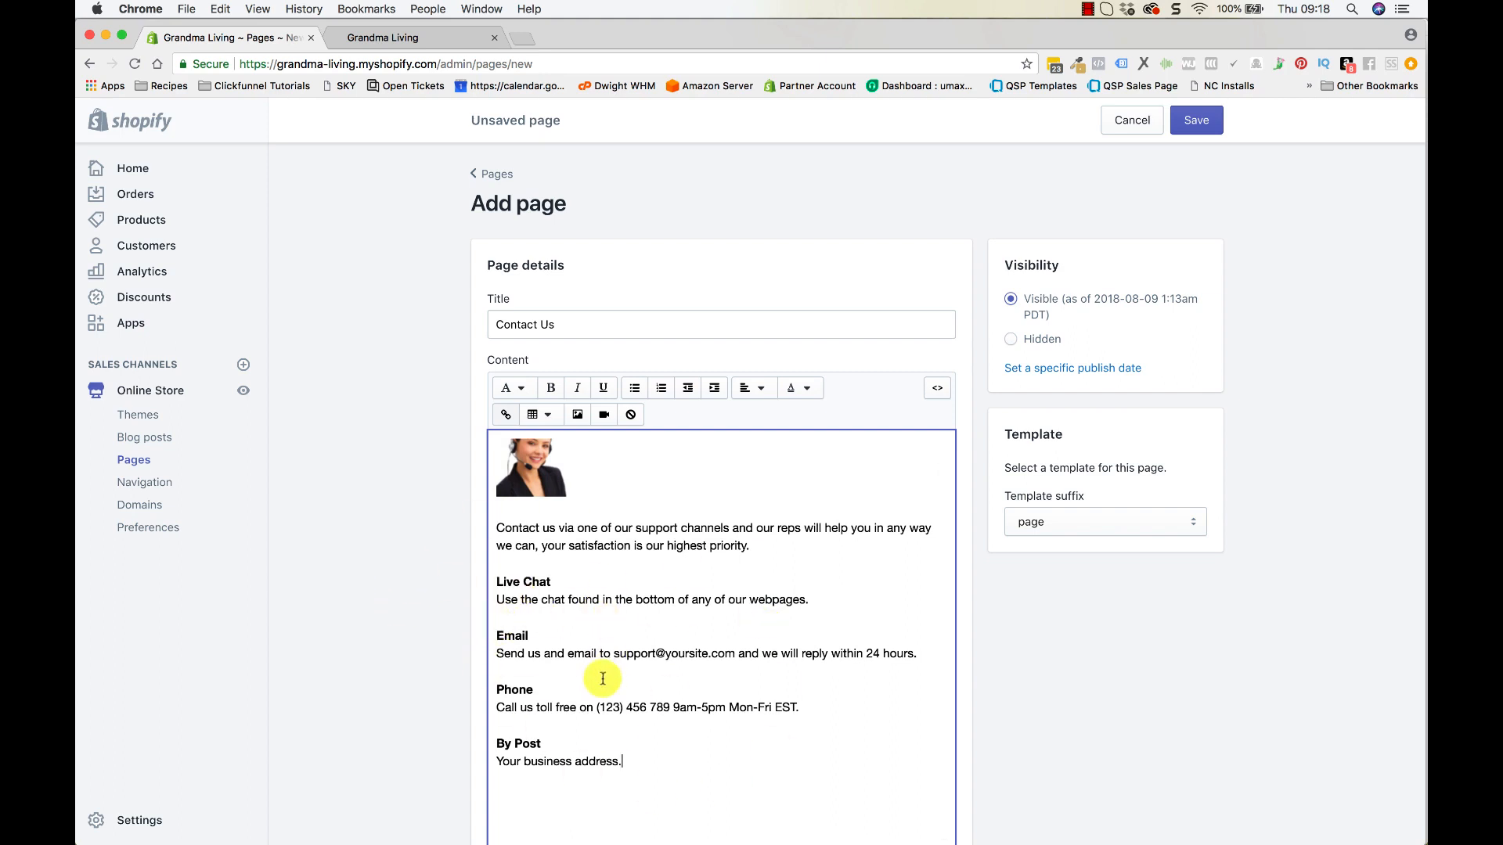
left_click_drag(497, 636, 531, 635)
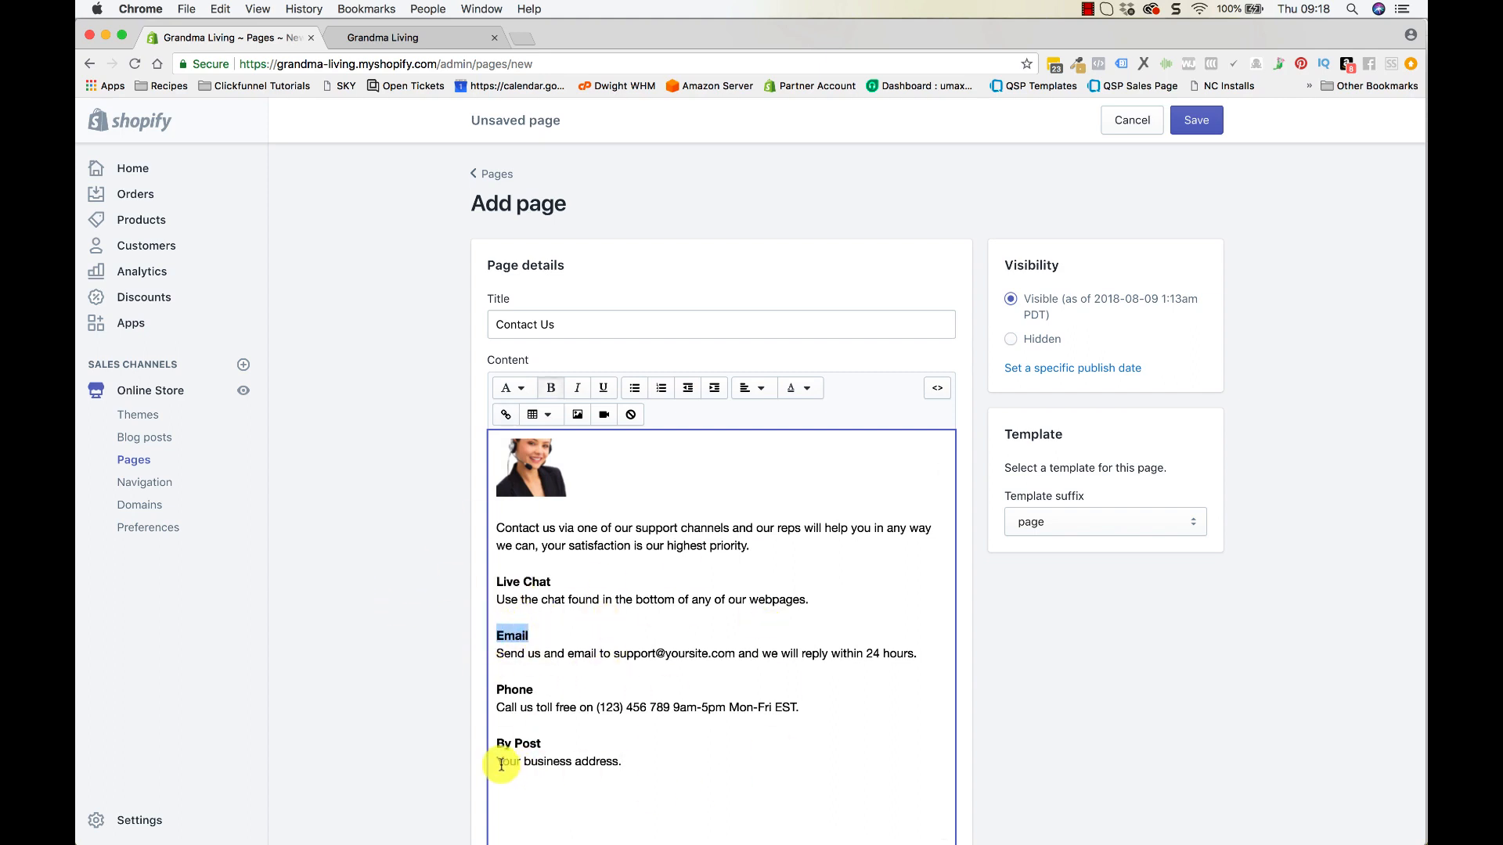
left_click_drag(496, 744, 550, 739)
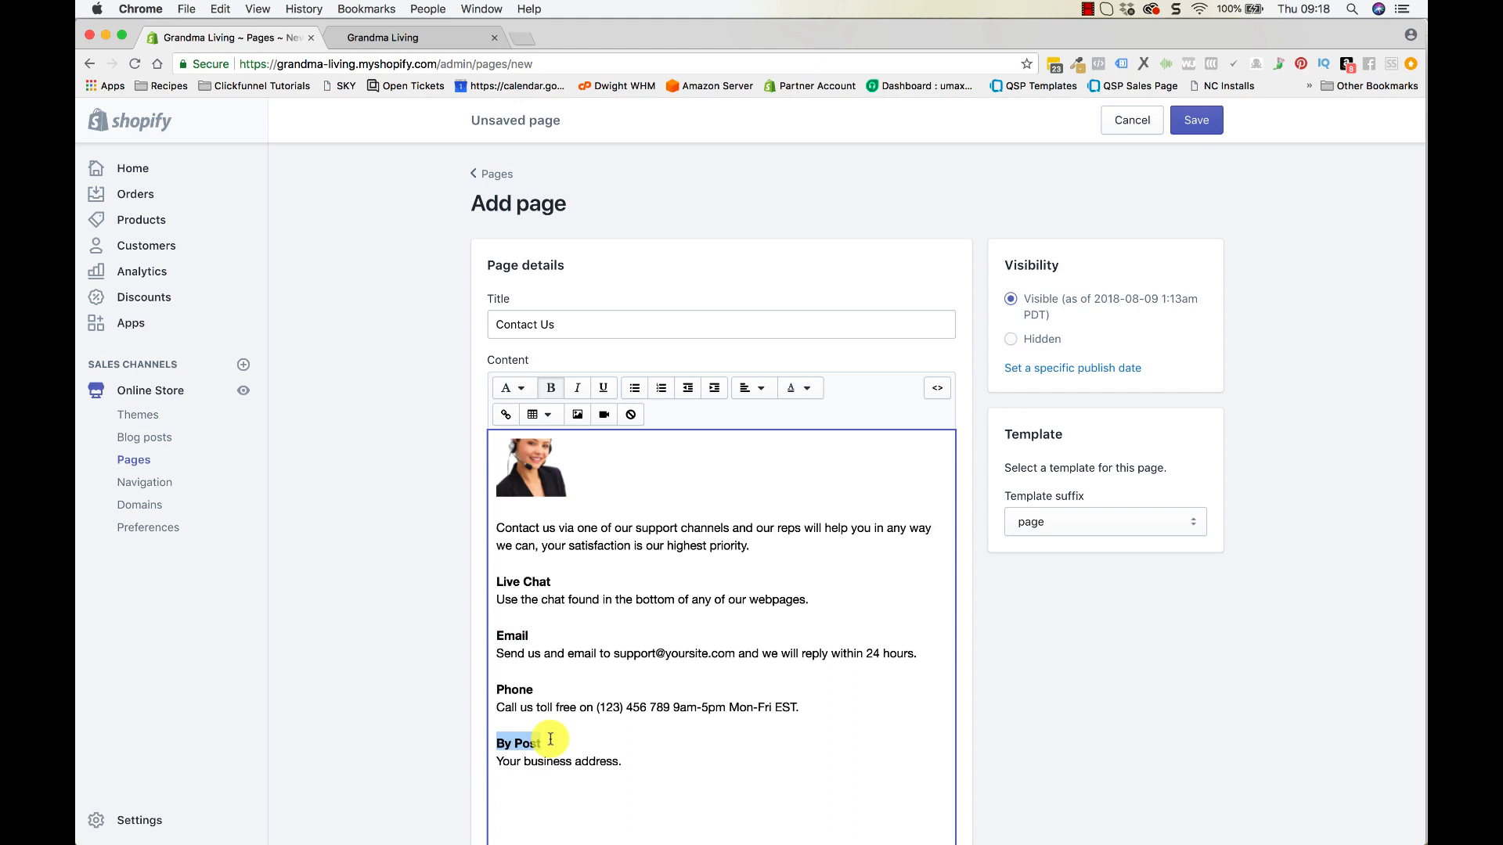
left_click_drag(496, 582, 552, 581)
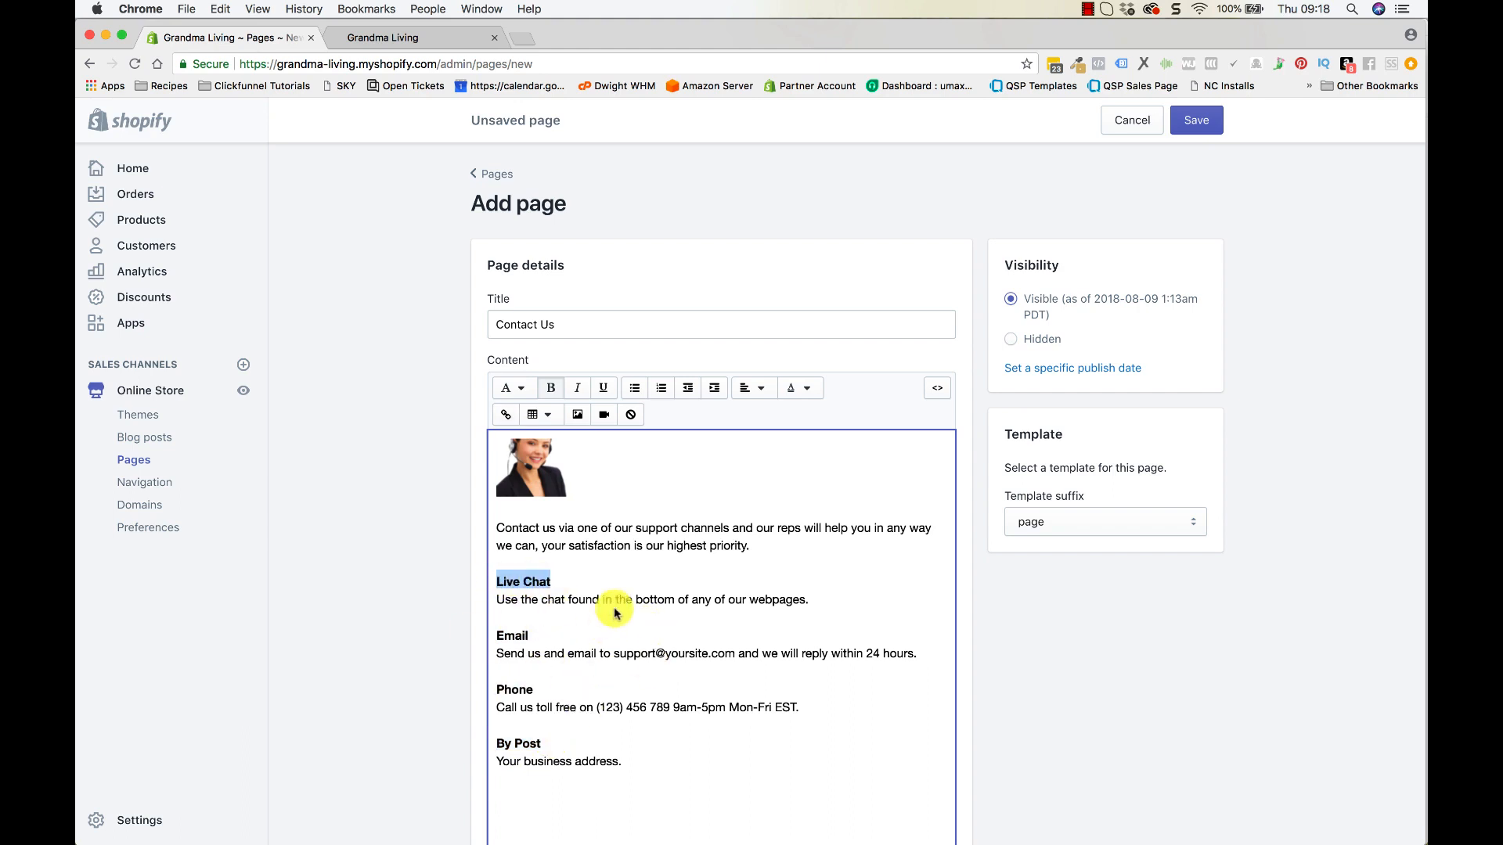
left_click_drag(494, 690, 533, 690)
left_click(608, 708)
scroll(607, 698, "down", 3)
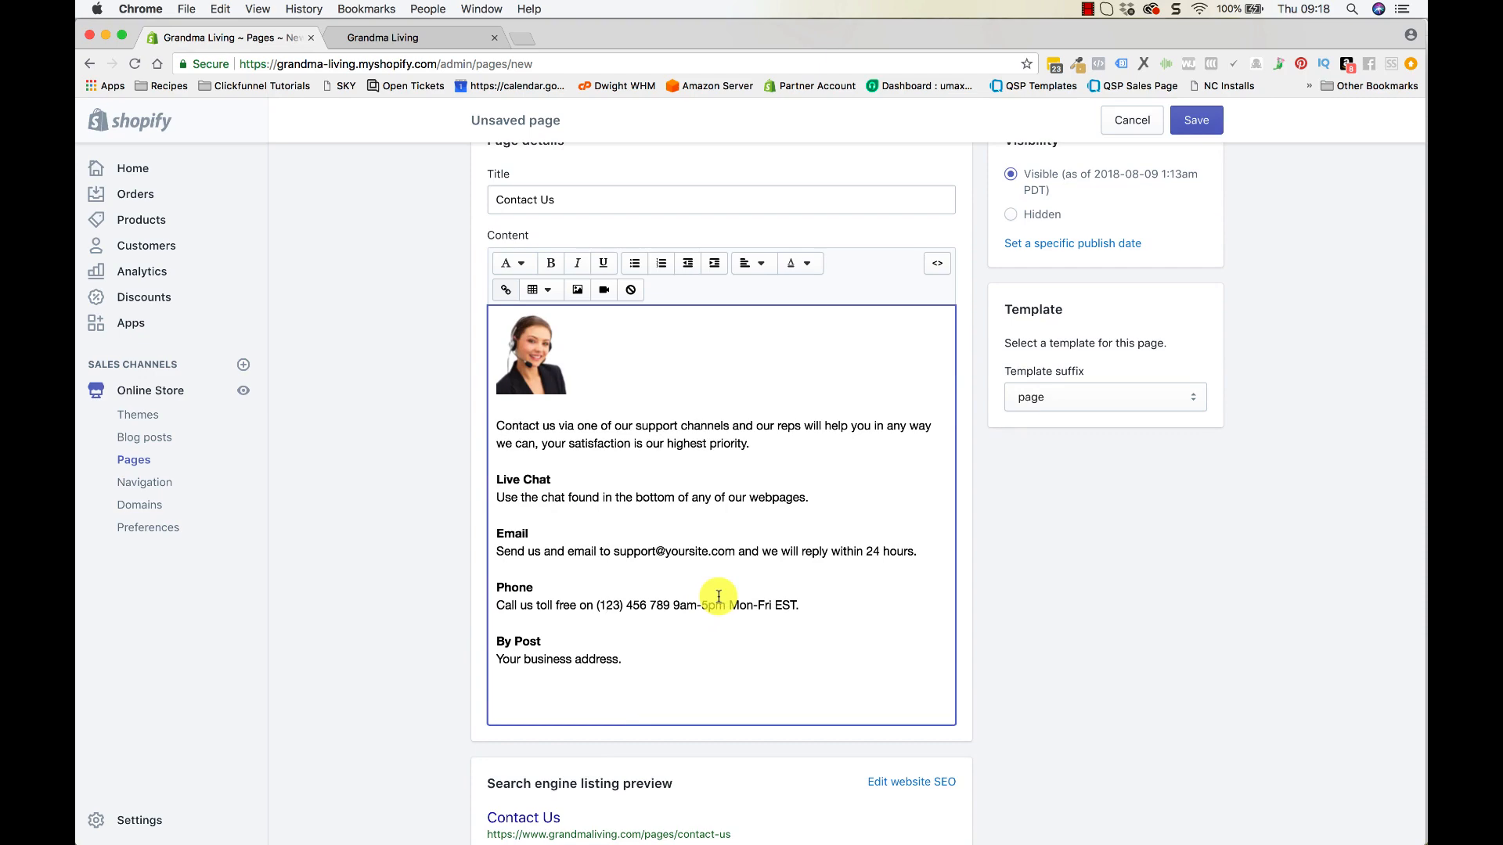
scroll(718, 597, "up", 3)
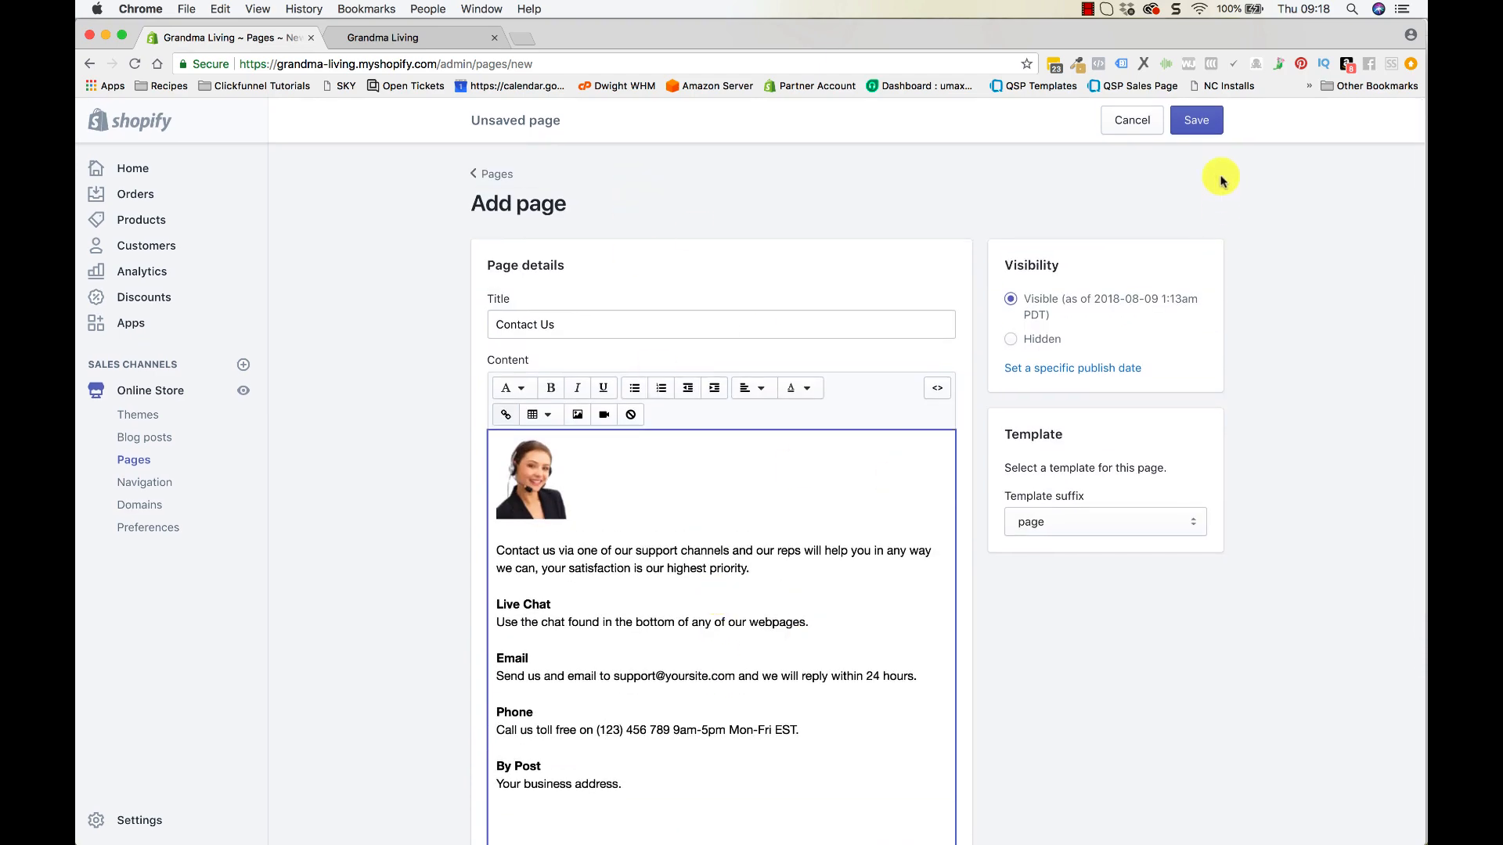
Step: Save the Contact Us page and open it on the online store
left_click(1198, 122)
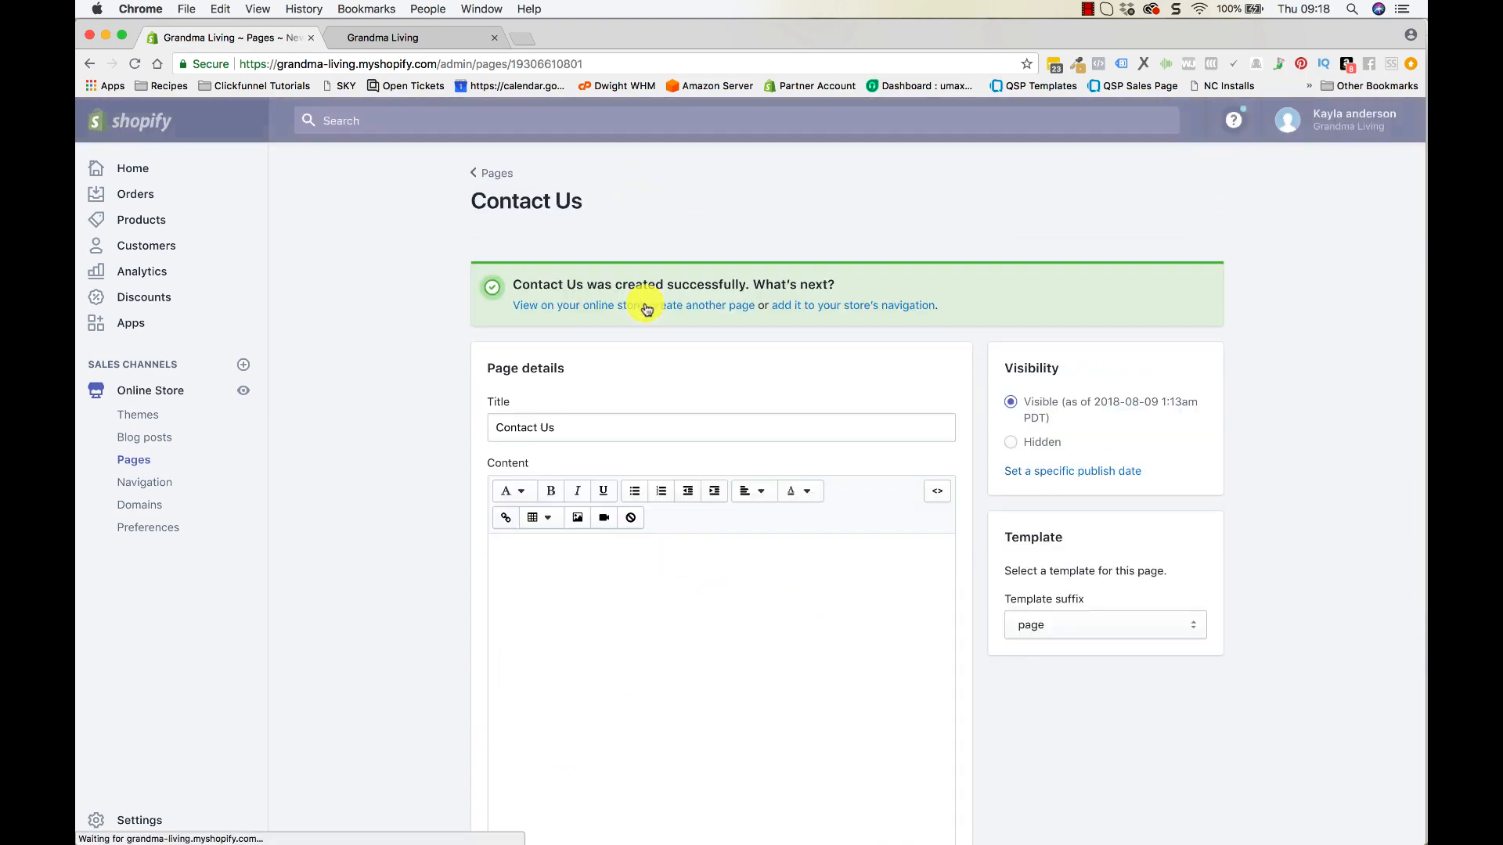
left_click(612, 235)
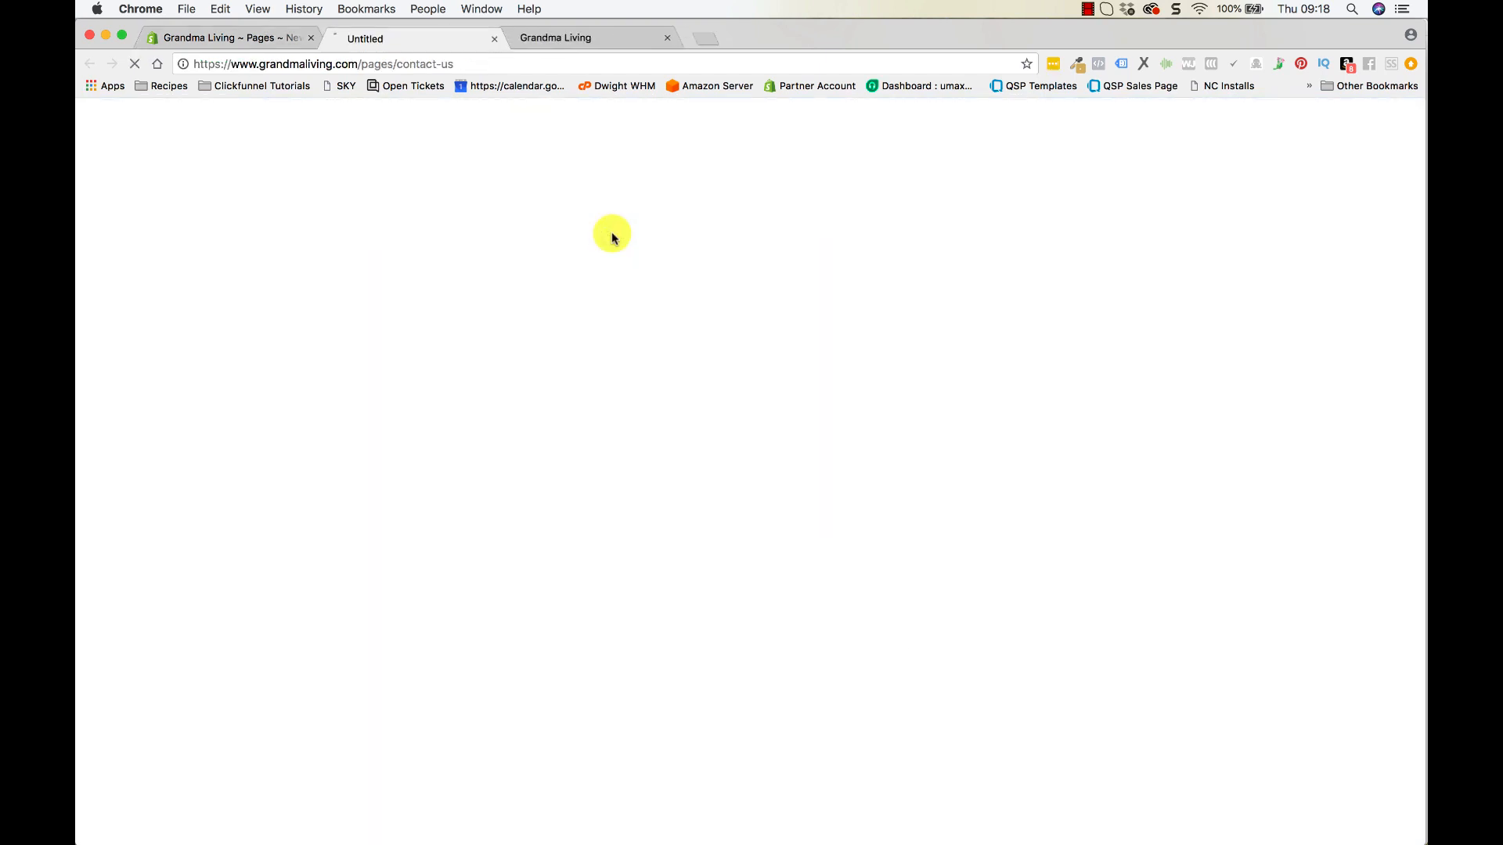
Step: Look through the published Contact Us page from its heading down to the footer
scroll(612, 595, "down", 2)
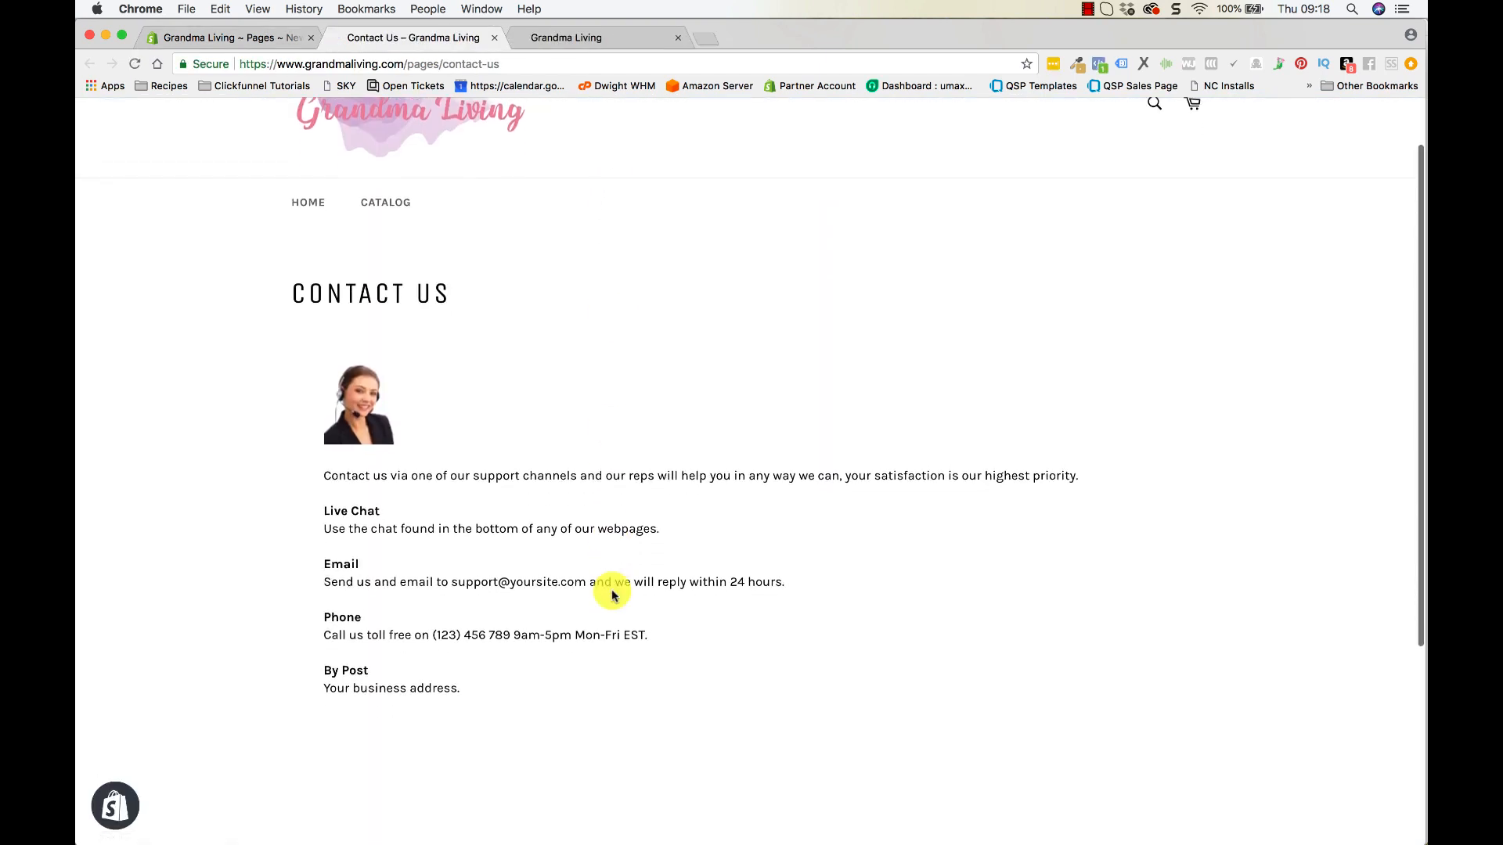
scroll(637, 624, "down", 3)
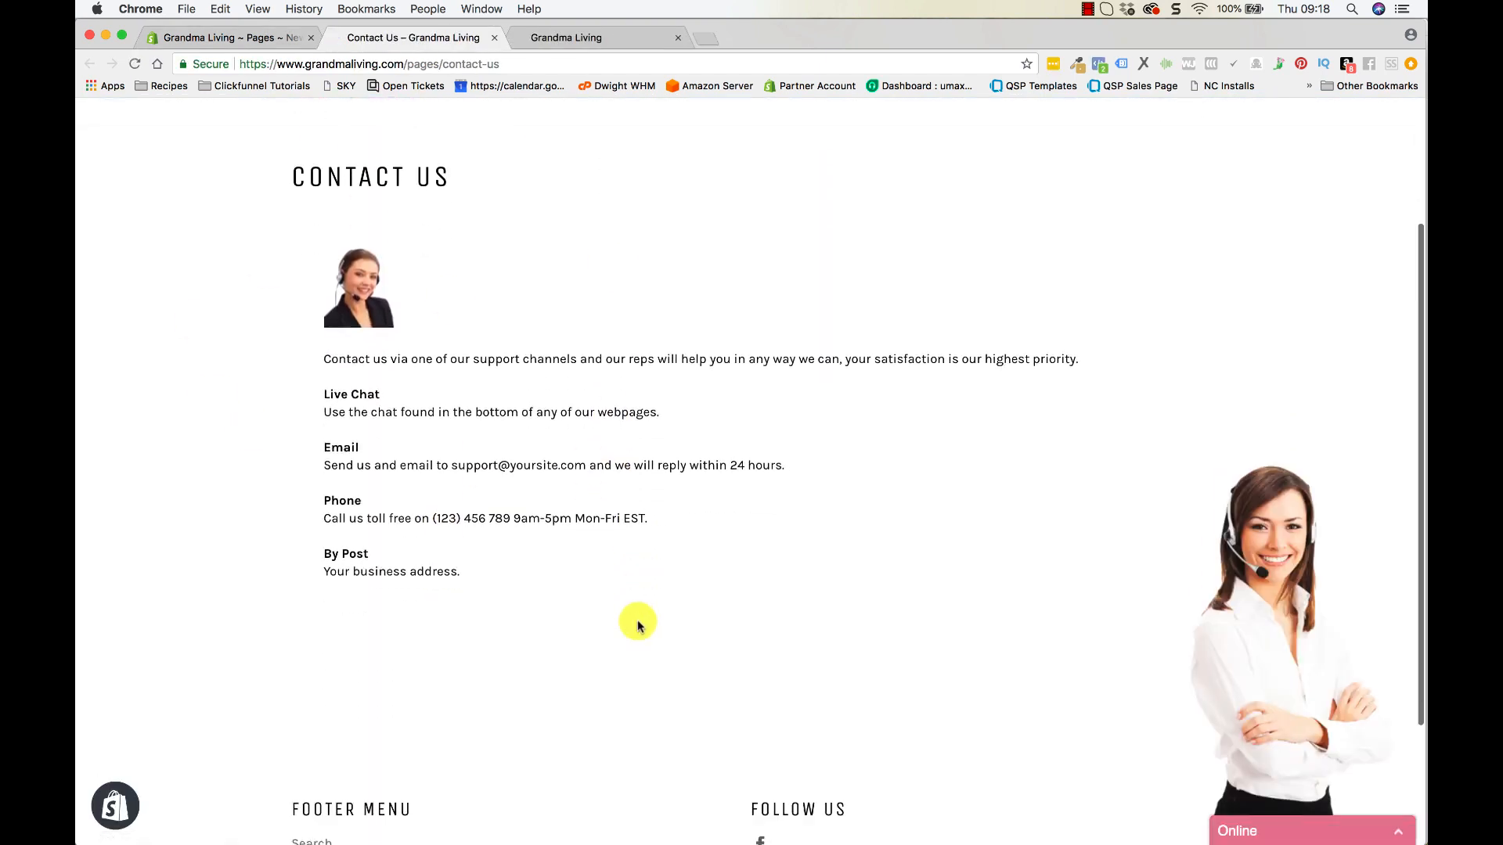
scroll(513, 493, "down", 3)
scroll(513, 494, "up", 5)
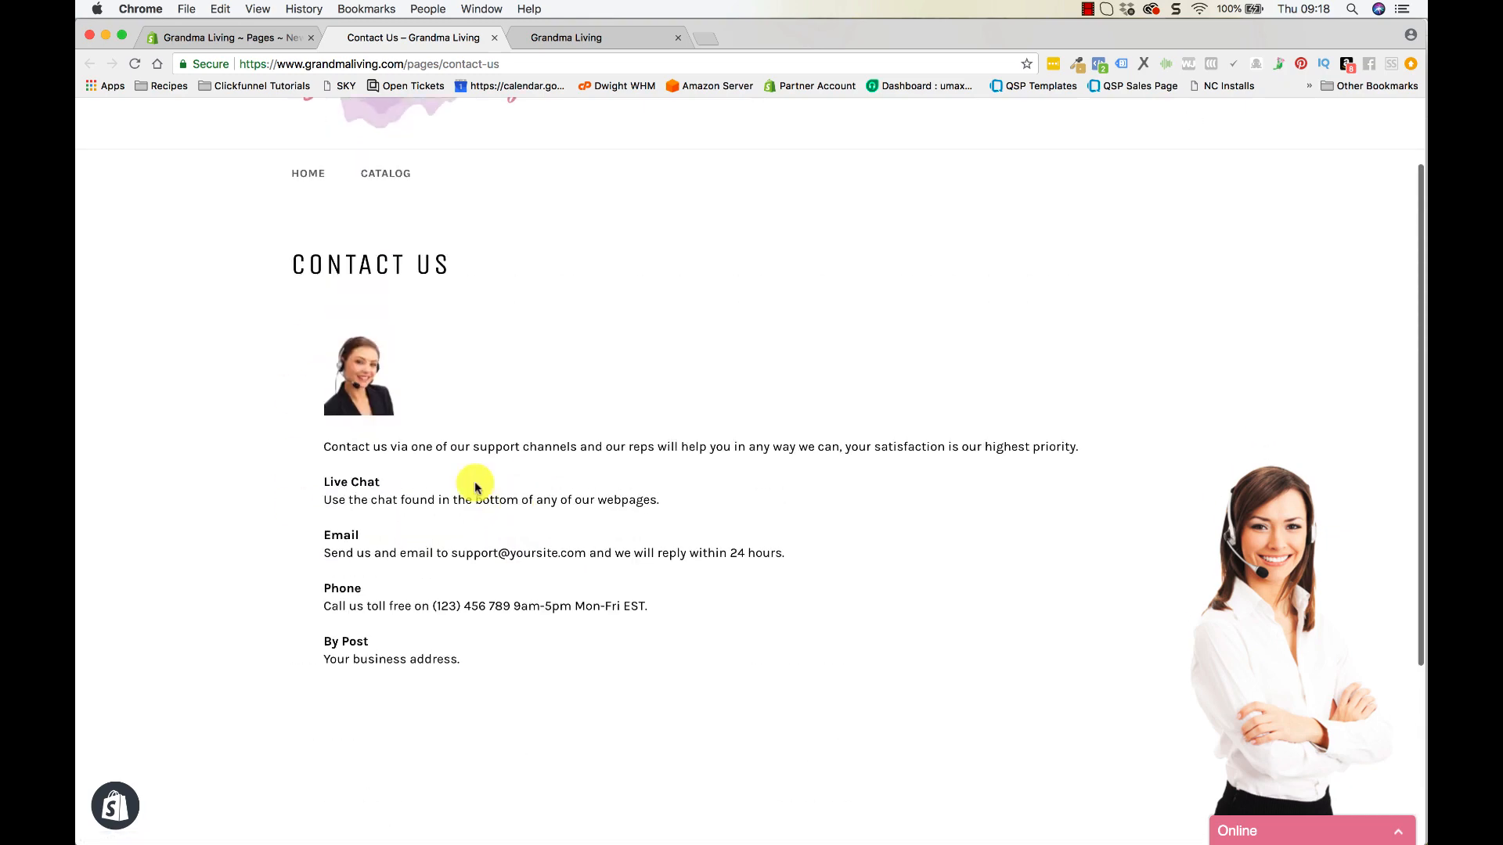